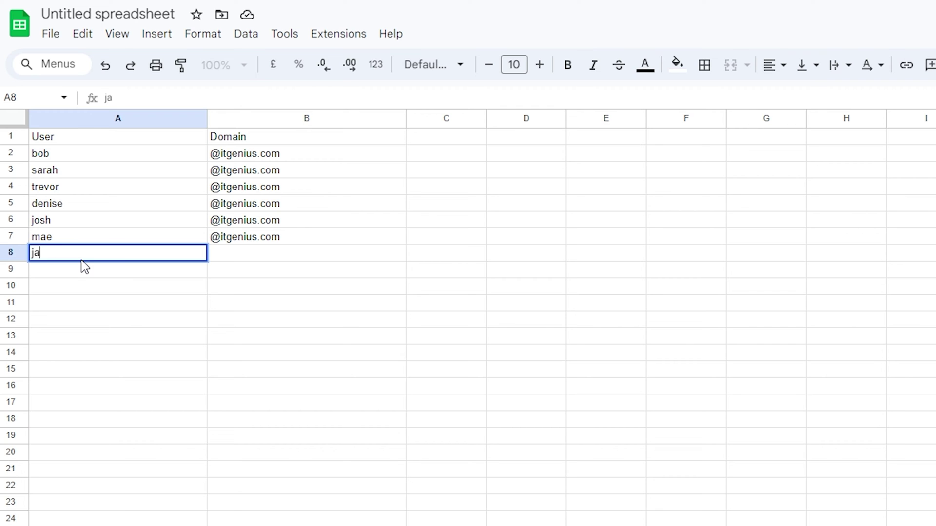
key(Tab)
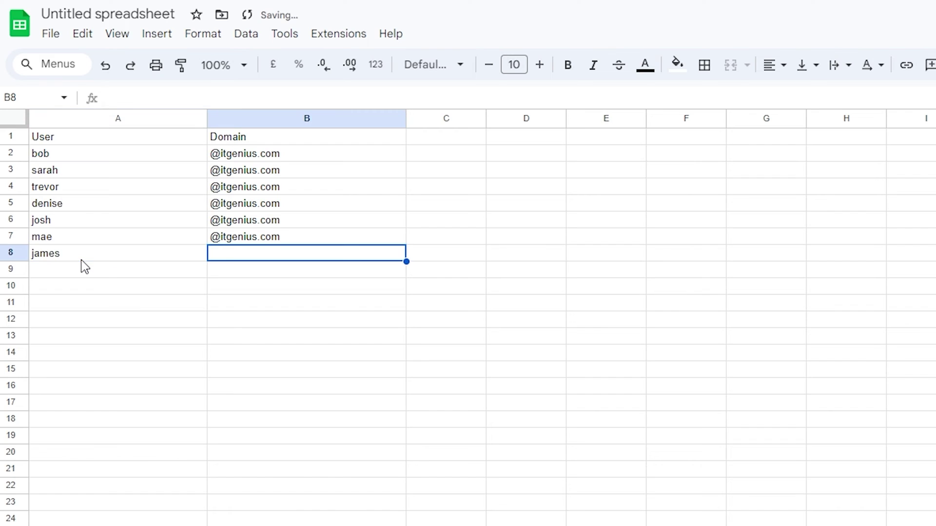
text(@itgen)
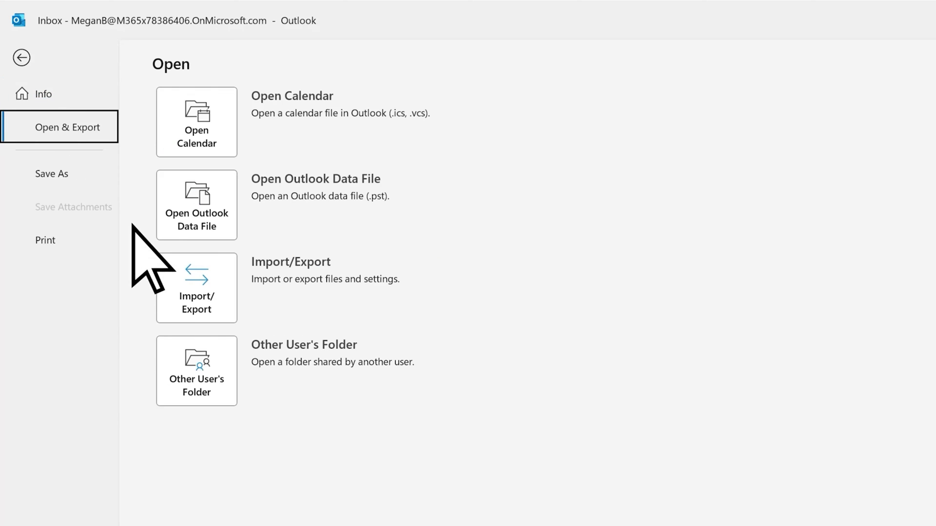
Step: Start exporting Outlook mail to a file, then open Time Machine under System Settings General
click(219, 292)
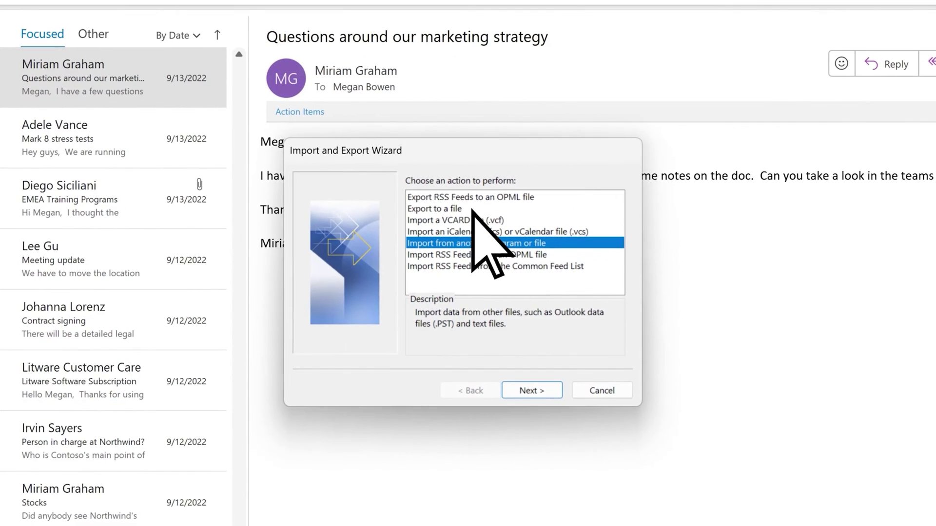
click(519, 390)
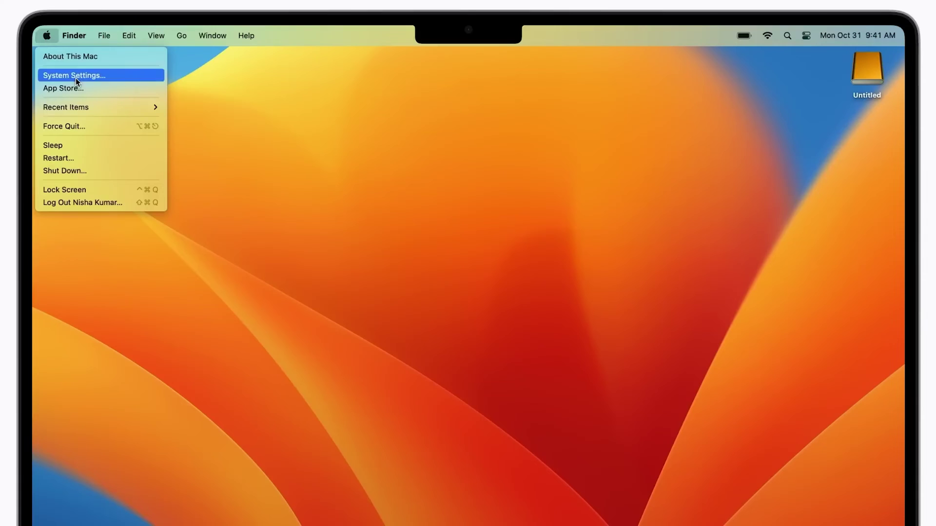
click(75, 76)
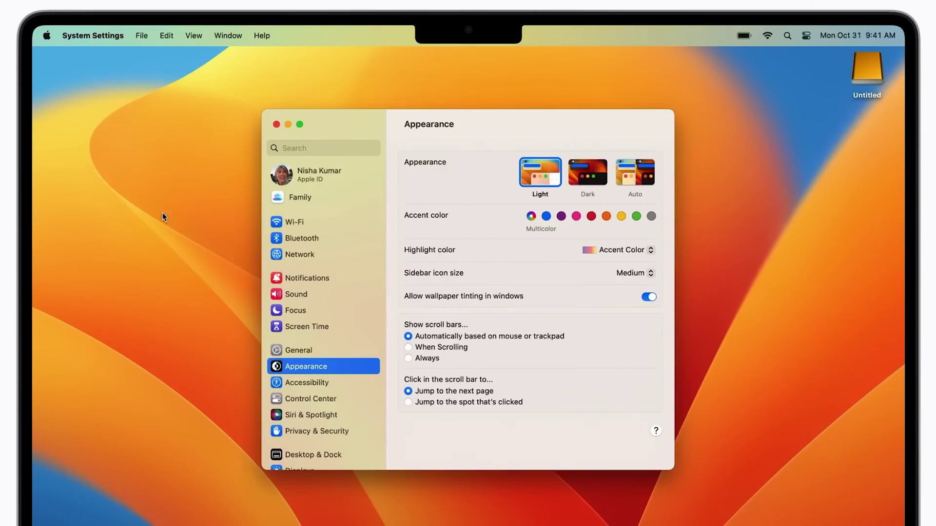
click(302, 350)
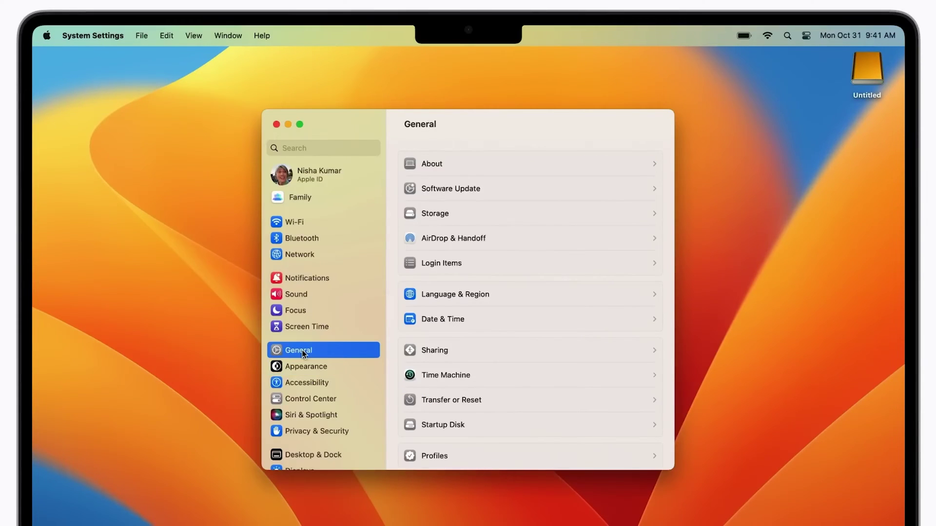
click(433, 377)
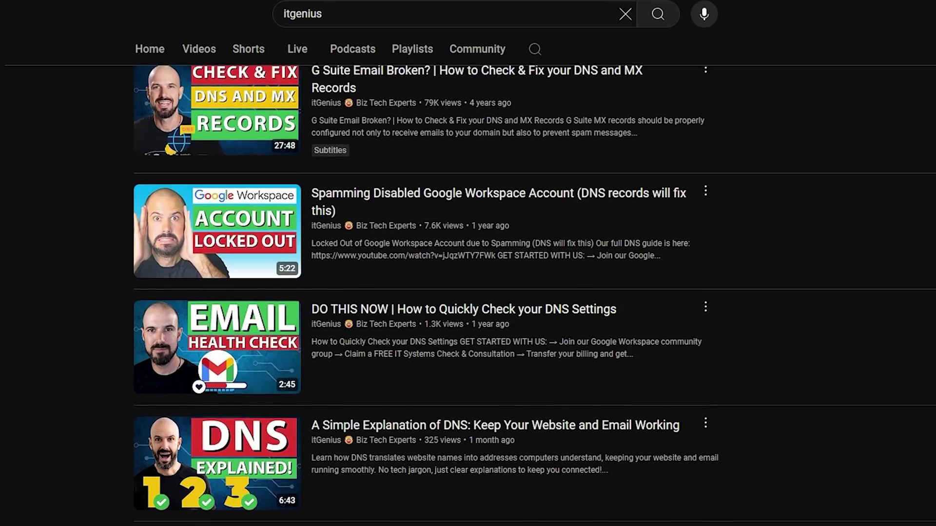
scroll(534, 294, down, 4)
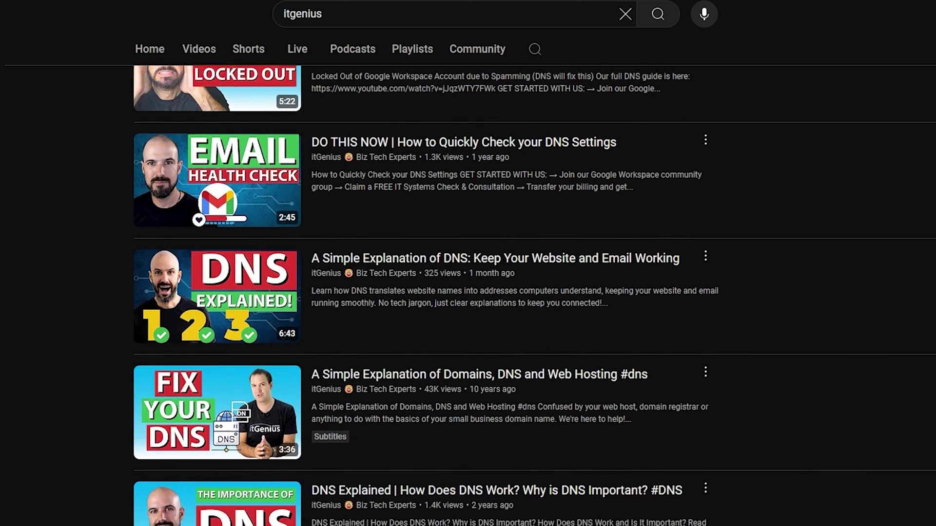
scroll(534, 294, down, 4)
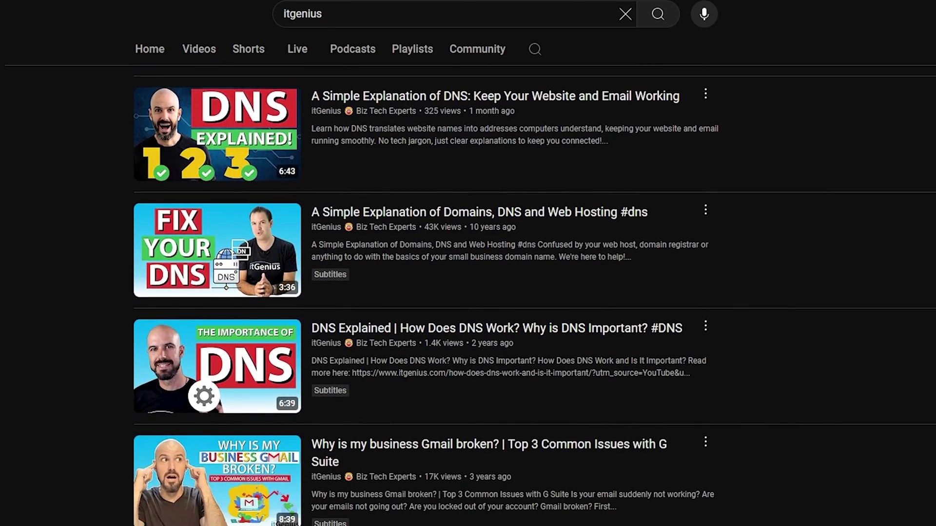
scroll(534, 294, down, 4)
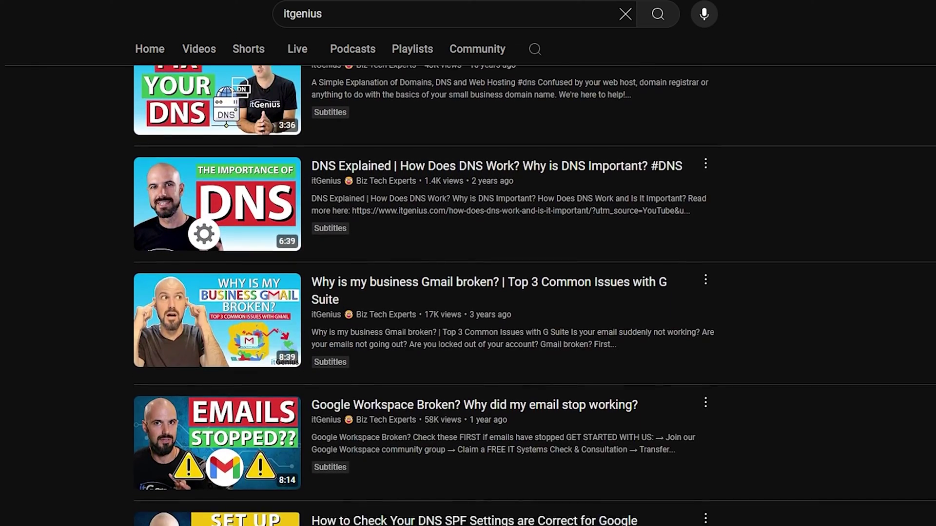
scroll(534, 294, down, 4)
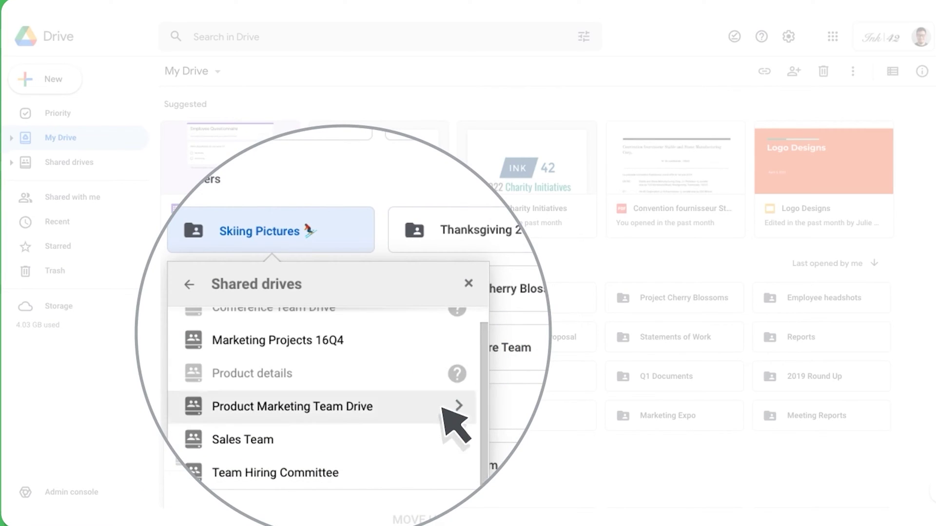
Step: Choose Product Marketing Team Drive as the destination and start recording the video call
click(445, 409)
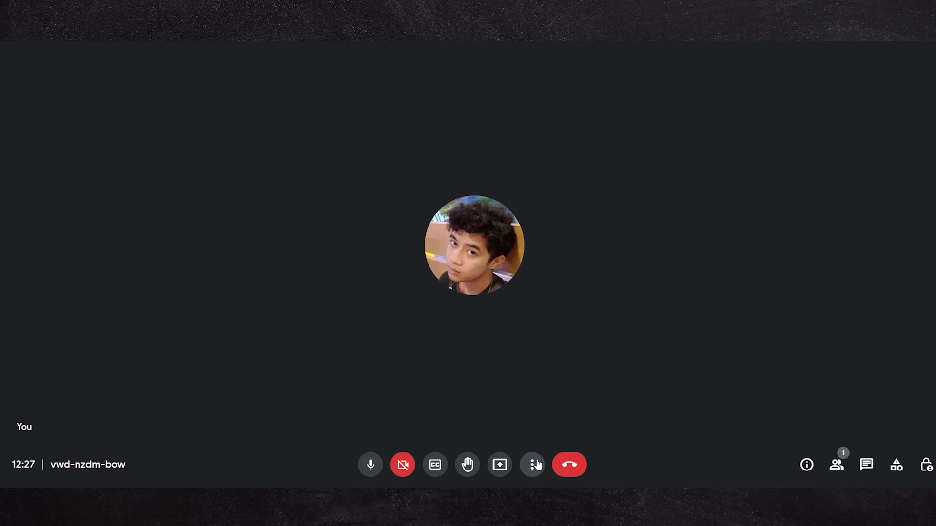
click(532, 465)
click(573, 156)
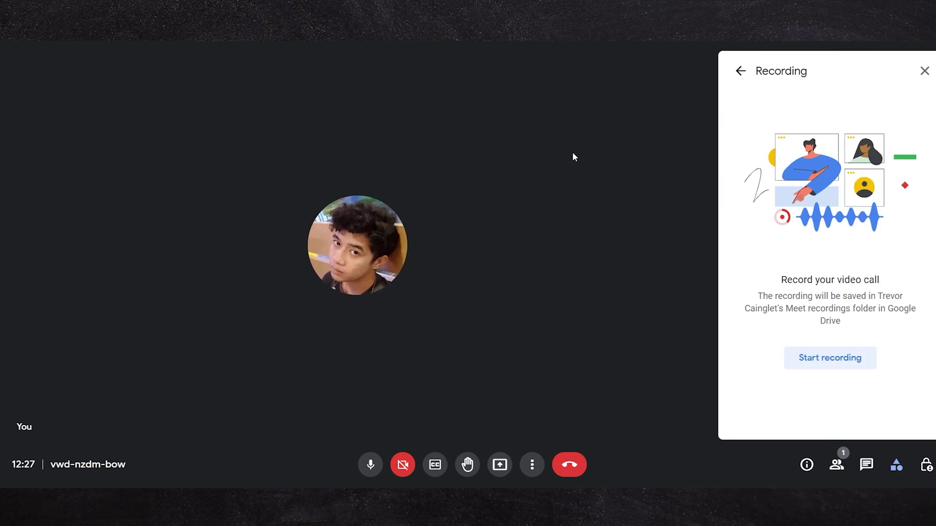
click(855, 370)
click(620, 314)
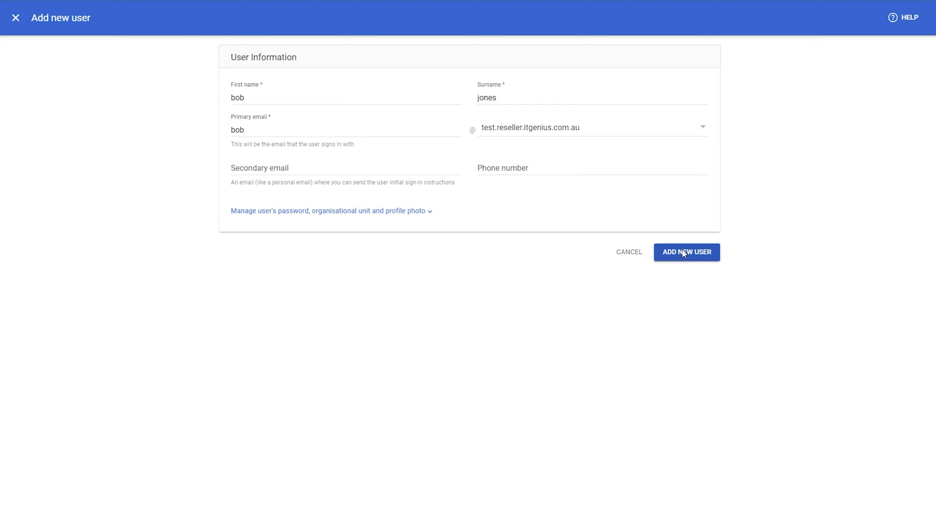
Step: Create the user, add an alternative email alias, reset their password, and pick the Groups Admin role
click(683, 252)
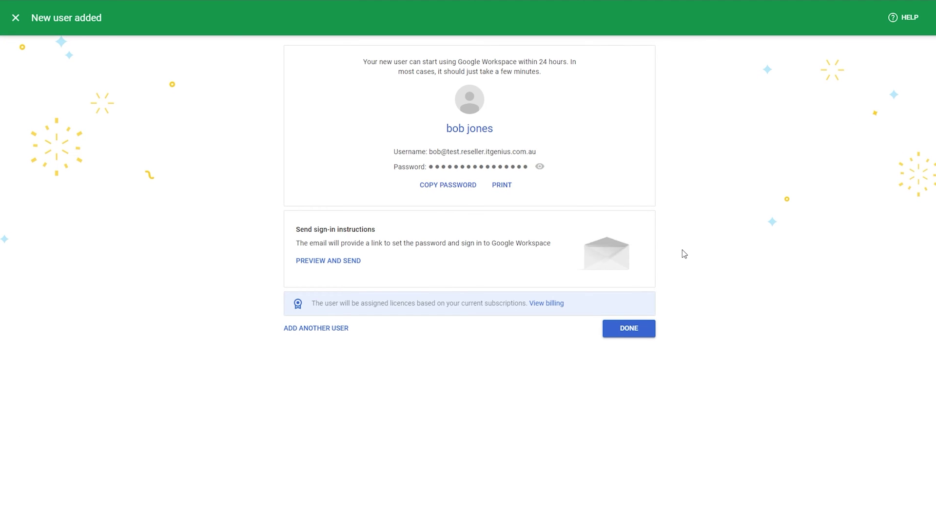
click(610, 330)
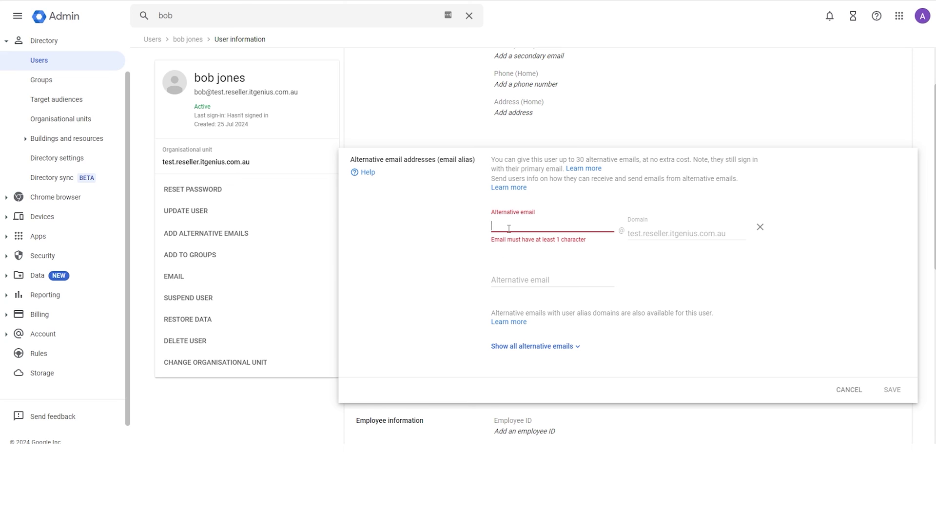
text(bob)
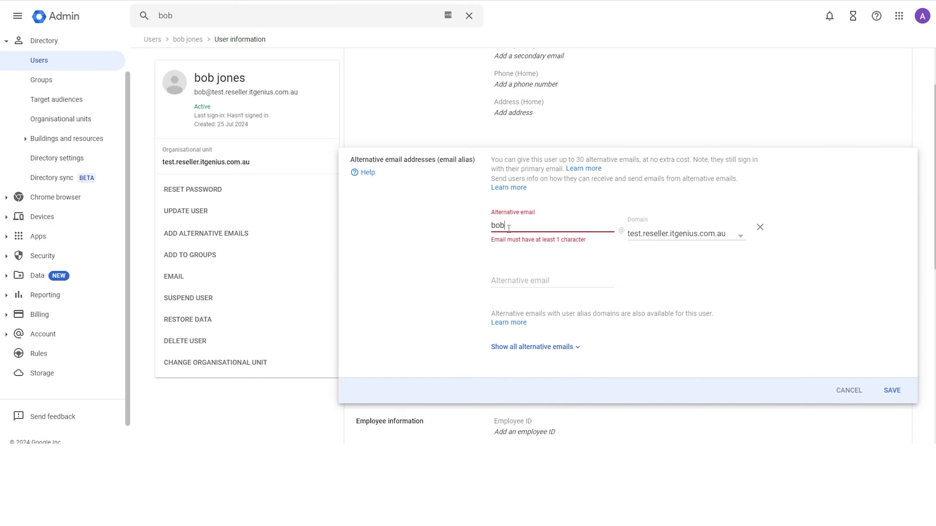
click(449, 227)
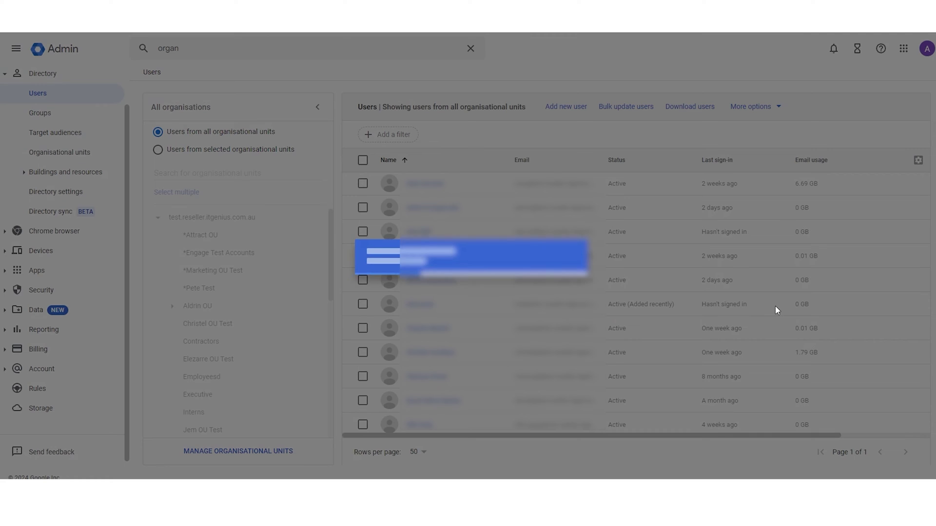
click(569, 309)
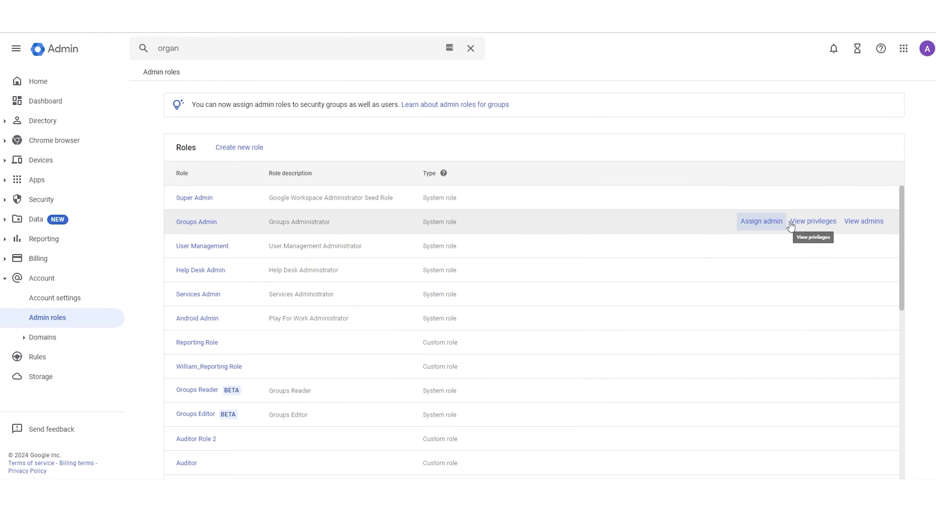
click(774, 223)
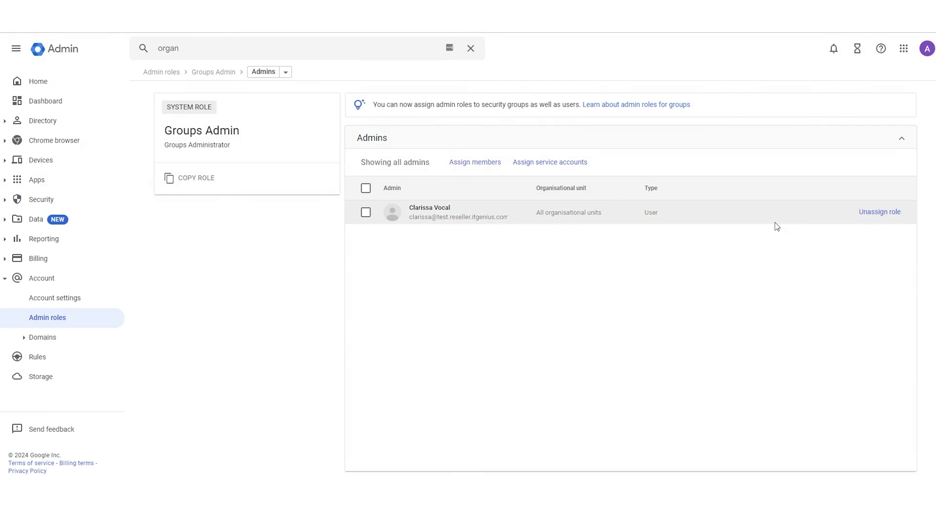
Step: Add members to the Groups Admin role, then review the Super Admin role's privileges
click(478, 163)
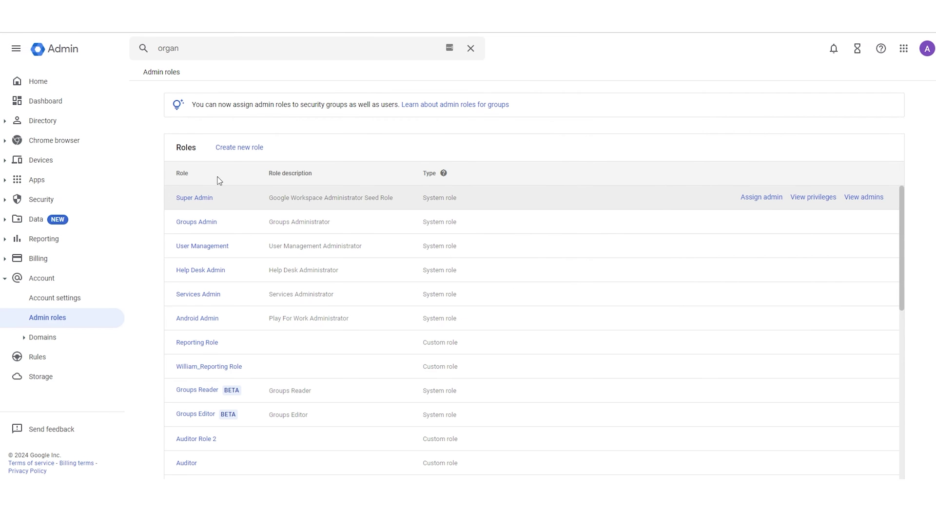
click(810, 199)
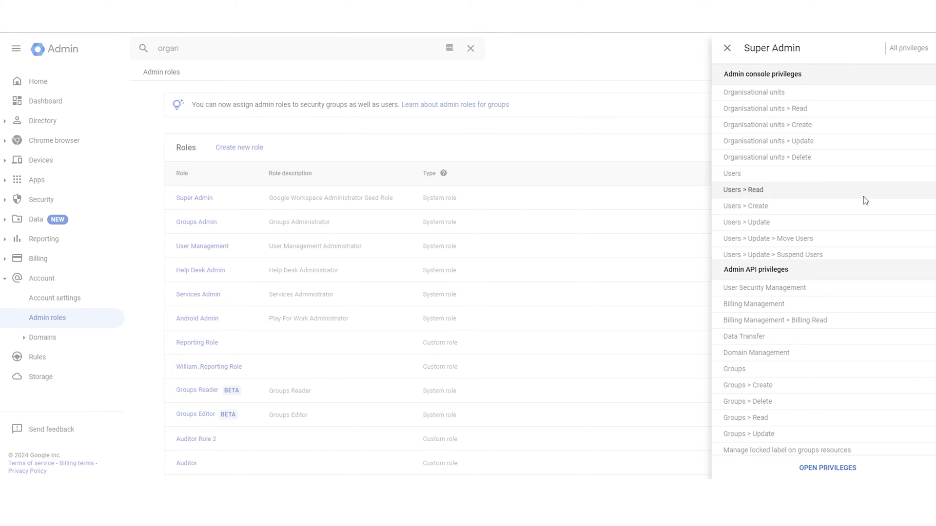
scroll(861, 222, down, 4)
scroll(859, 224, down, 6)
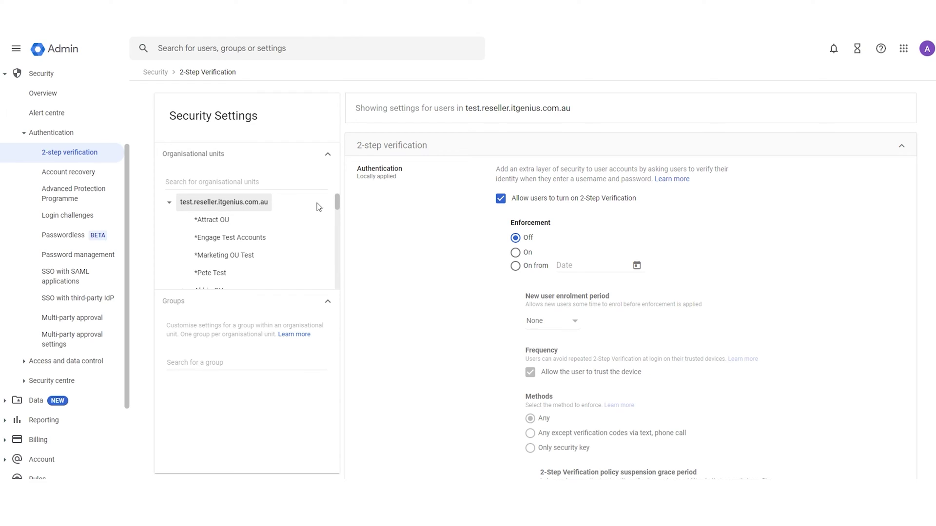
Step: Enforce 2-Step Verification from a chosen start date with a 1 week new-user enrolment period
scroll(503, 200, down, 1)
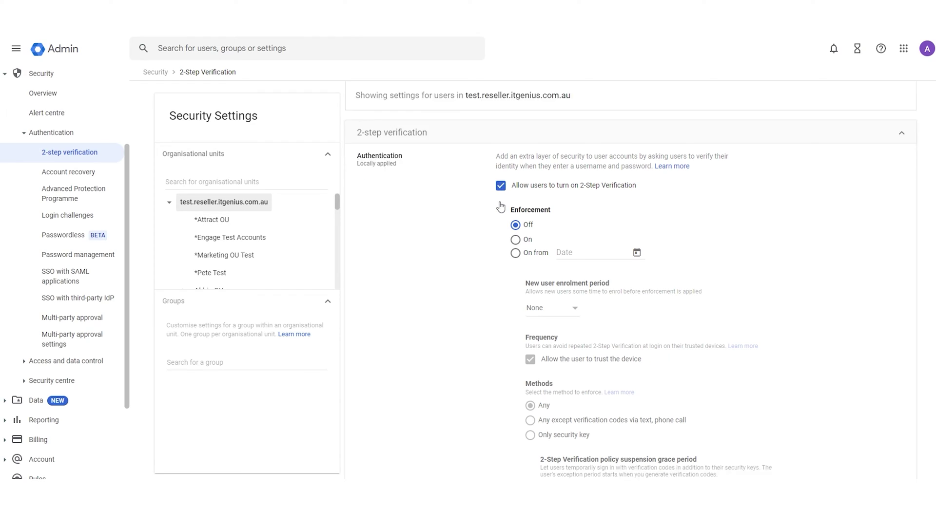
scroll(546, 215, up, 1)
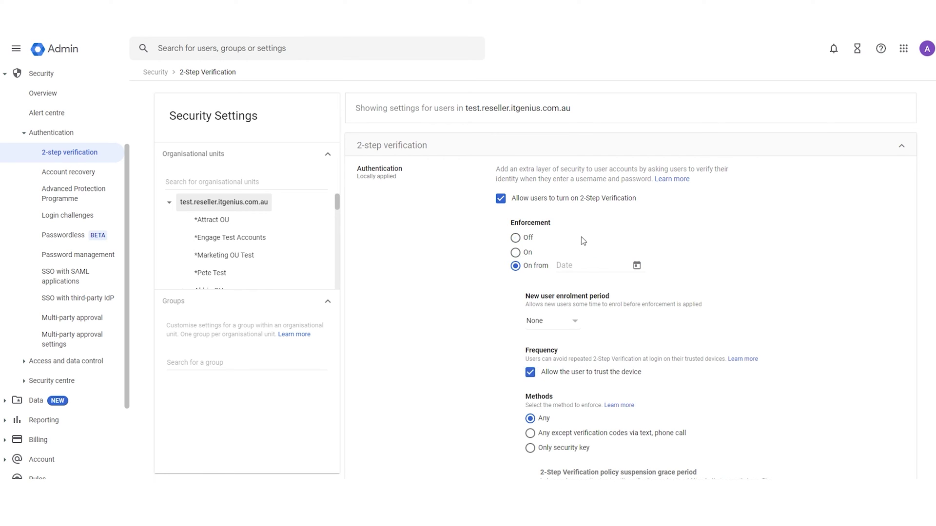
click(581, 265)
click(545, 321)
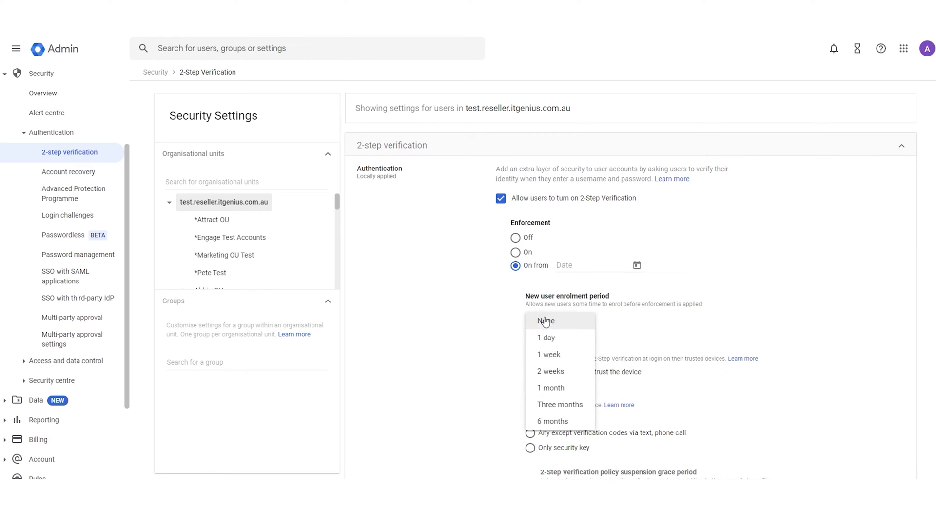
click(548, 360)
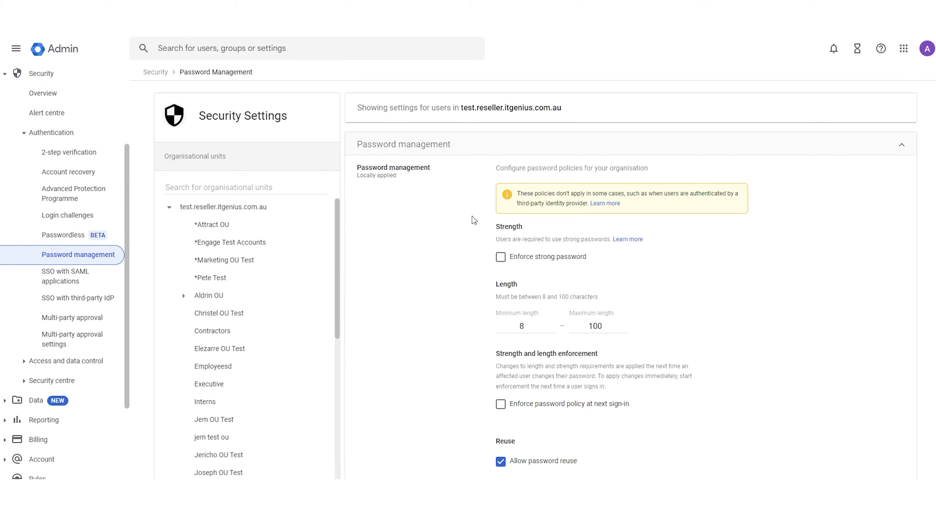
Step: Require strong passwords and set password expiry to 365 days
scroll(474, 219, down, 1)
click(501, 209)
scroll(485, 243, down, 1)
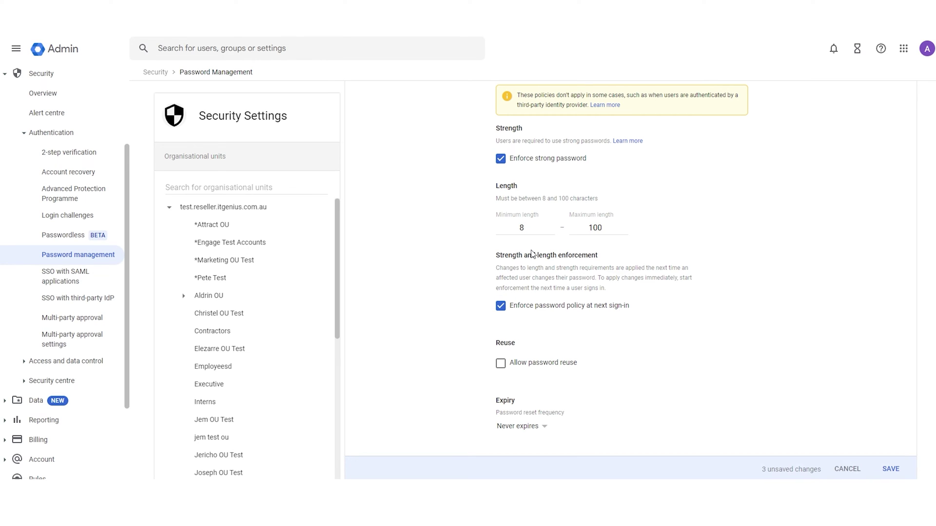
scroll(542, 299, down, 1)
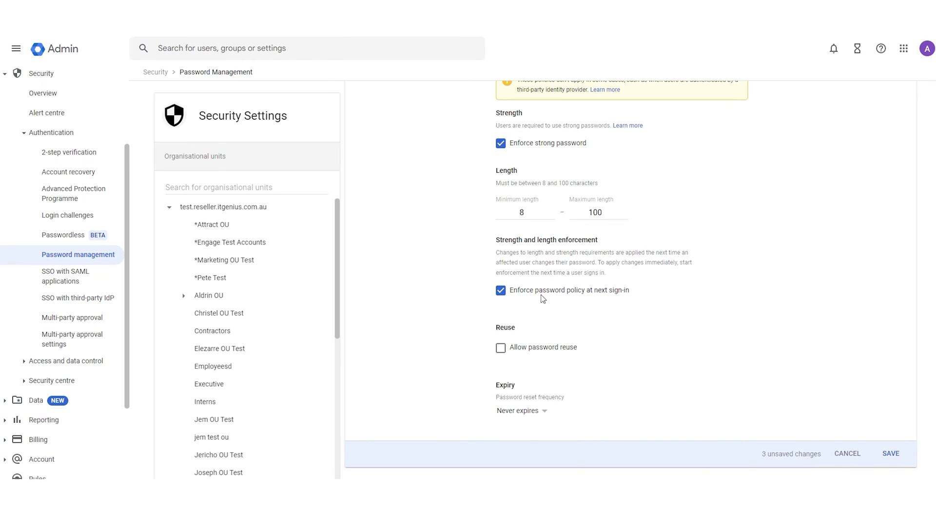
click(535, 414)
click(521, 464)
Step: On the Passwordless page, tick 'Allow users to skip passwords at sign-in by using passkeys'
click(92, 240)
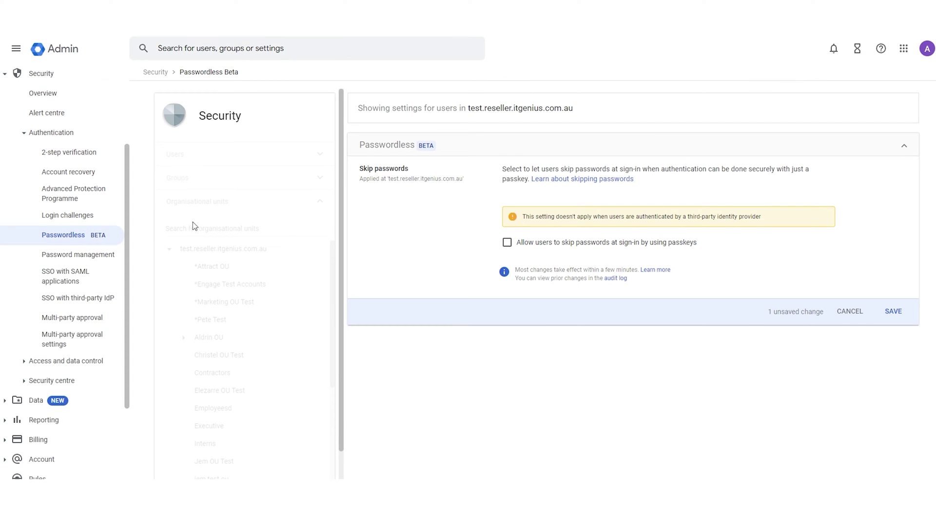
click(508, 243)
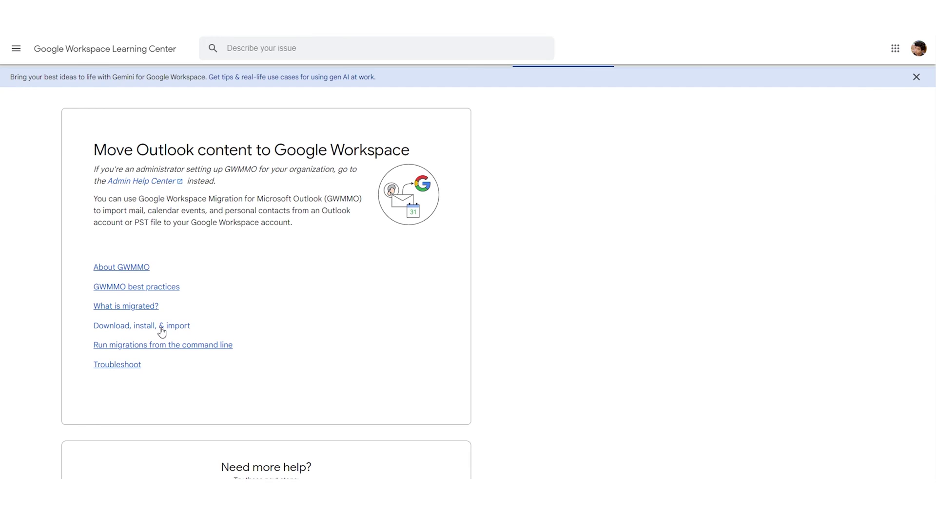
Step: Open the 'Download, install, & import' guide and expand 'I'm downloading & installing GWMMO myself'
click(162, 332)
scroll(195, 259, down, 4)
click(126, 345)
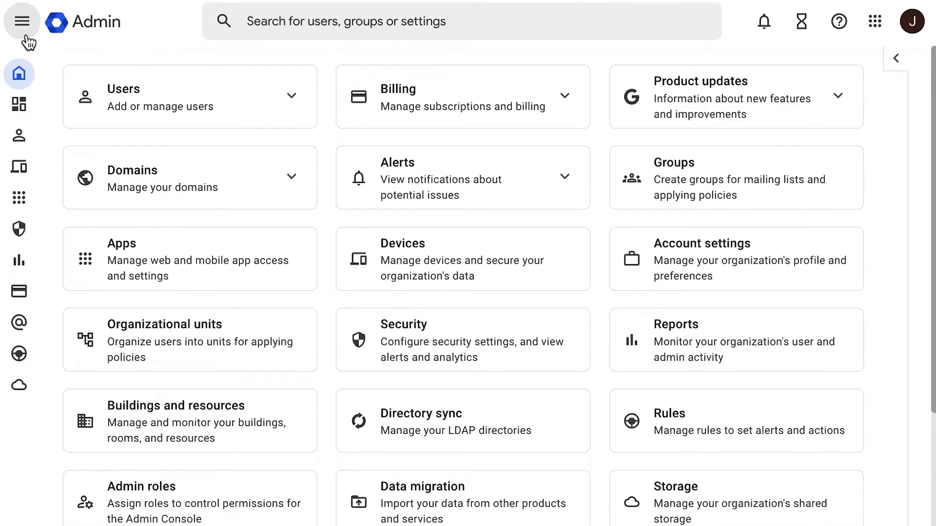
Step: Set up a data migration with Google Workspace as the source and start it to reveal its options
click(25, 35)
click(4, 325)
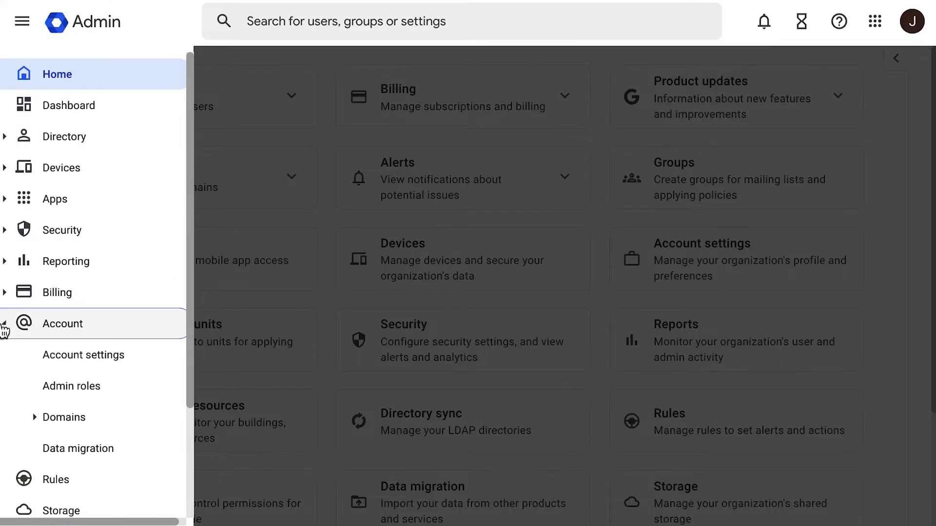
click(20, 448)
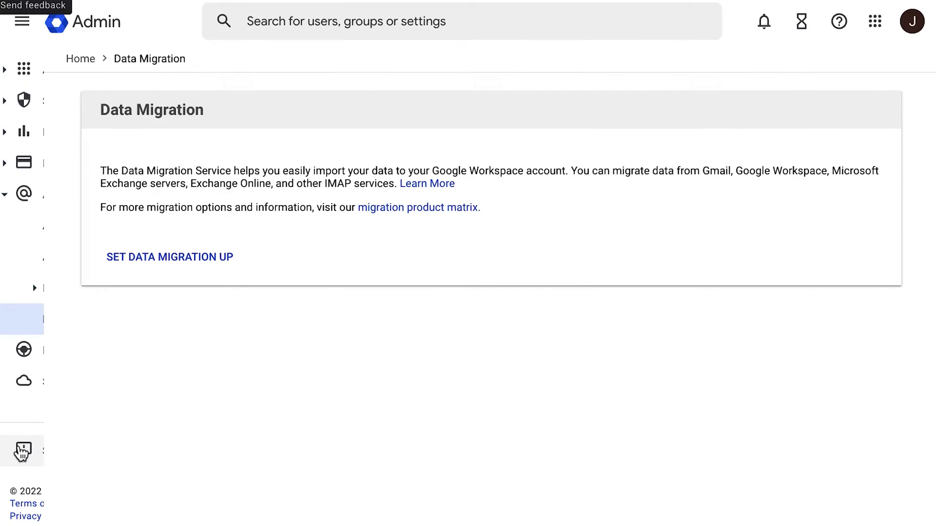
click(223, 268)
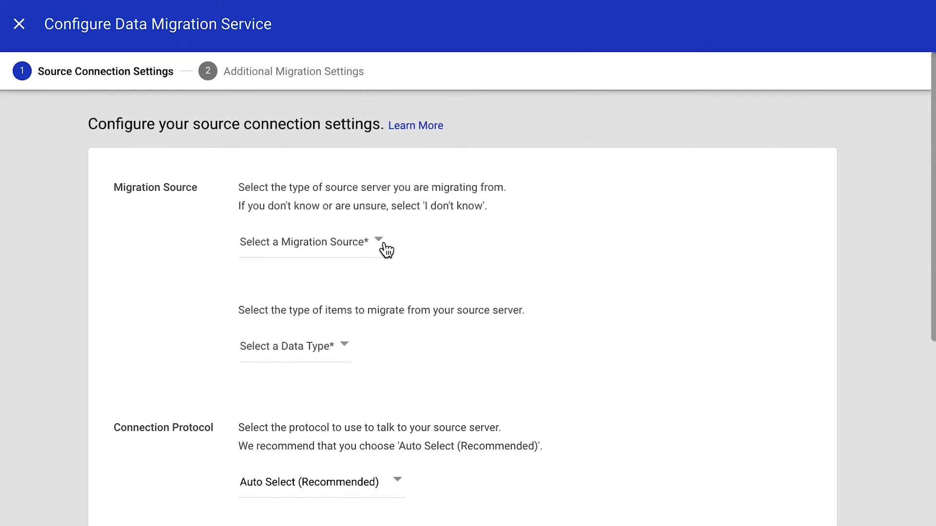
click(386, 250)
click(391, 285)
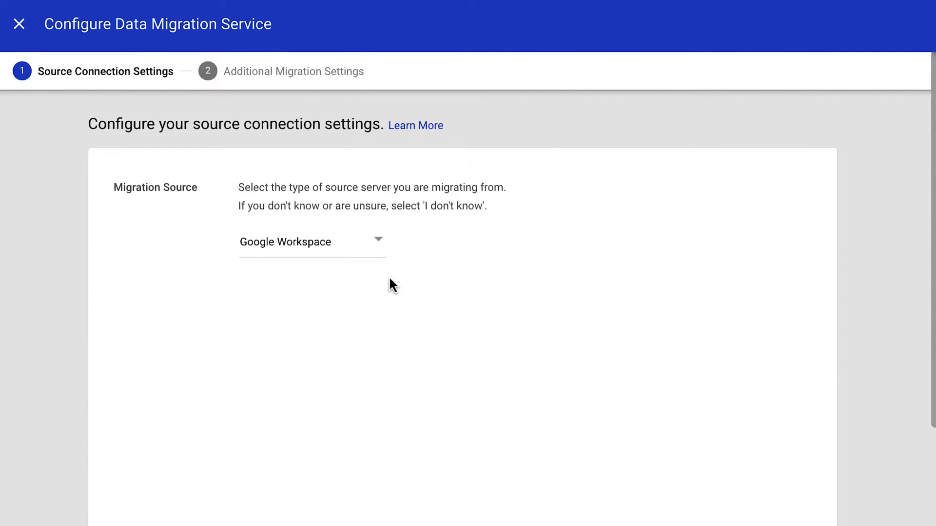
scroll(393, 285, down, 3)
click(830, 513)
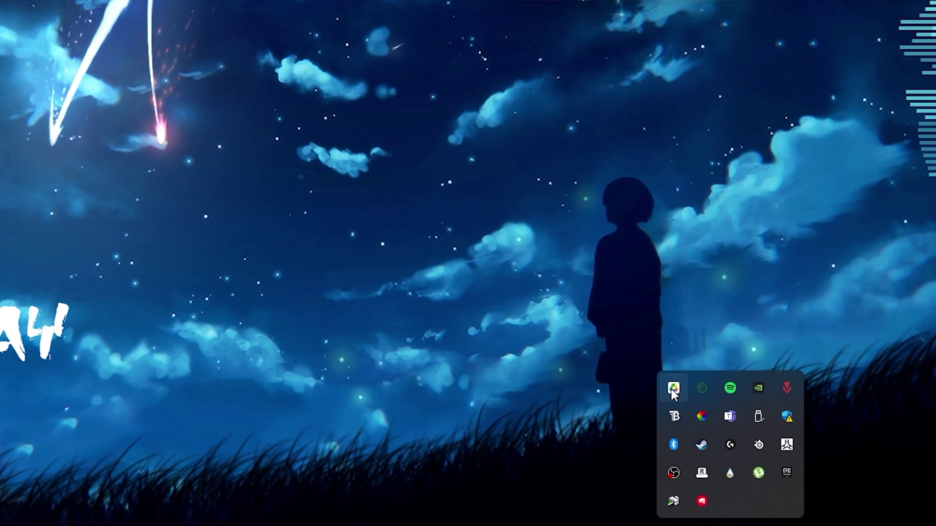
Step: Pause file syncing in Google Drive for desktop through its tray panel's settings menu
click(672, 391)
click(665, 102)
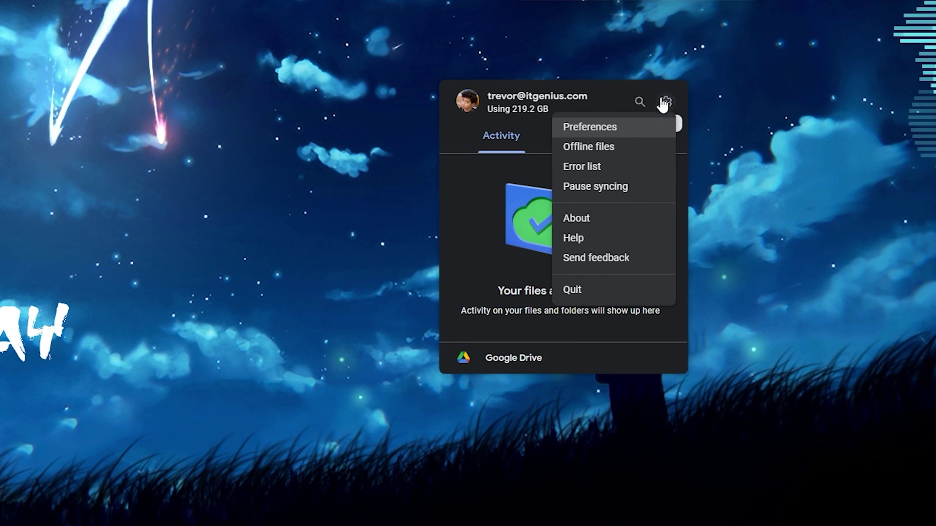
click(610, 192)
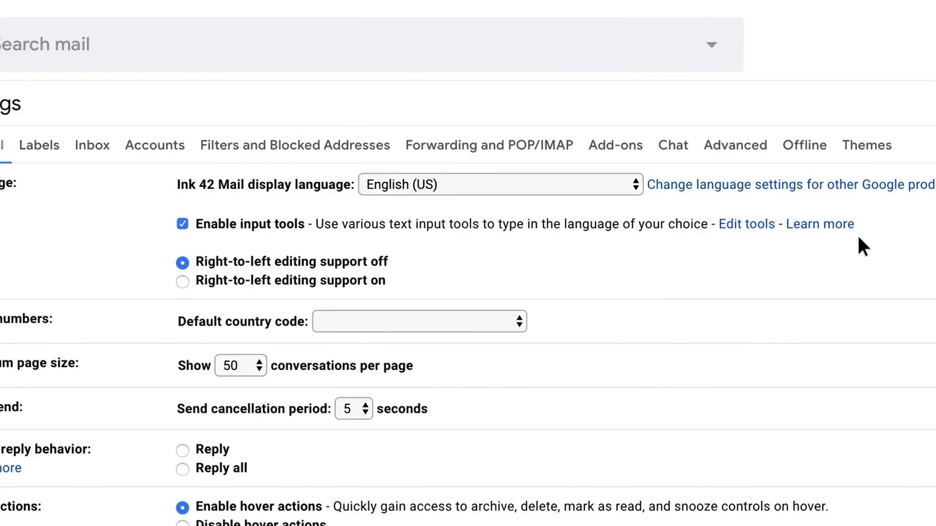
Step: Create a new Gmail label named 'Management'
click(39, 145)
scroll(41, 439, down, 10)
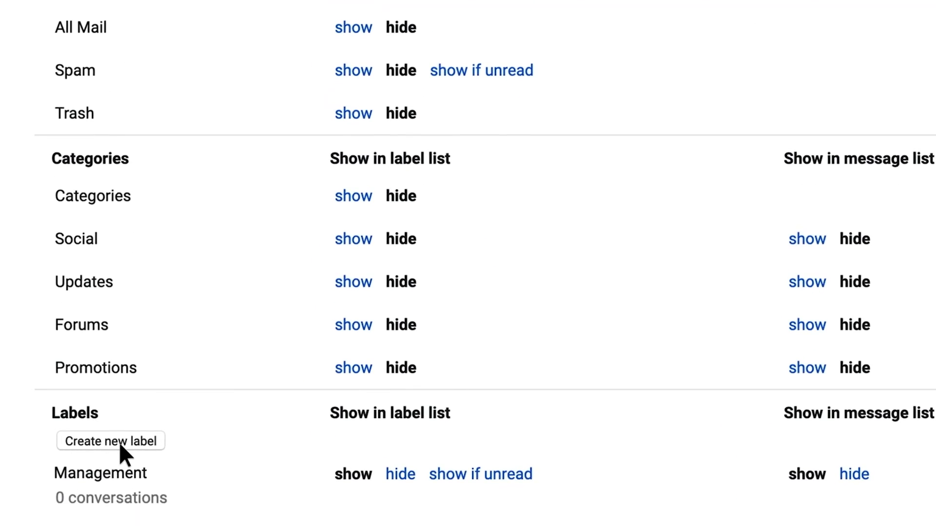
click(119, 443)
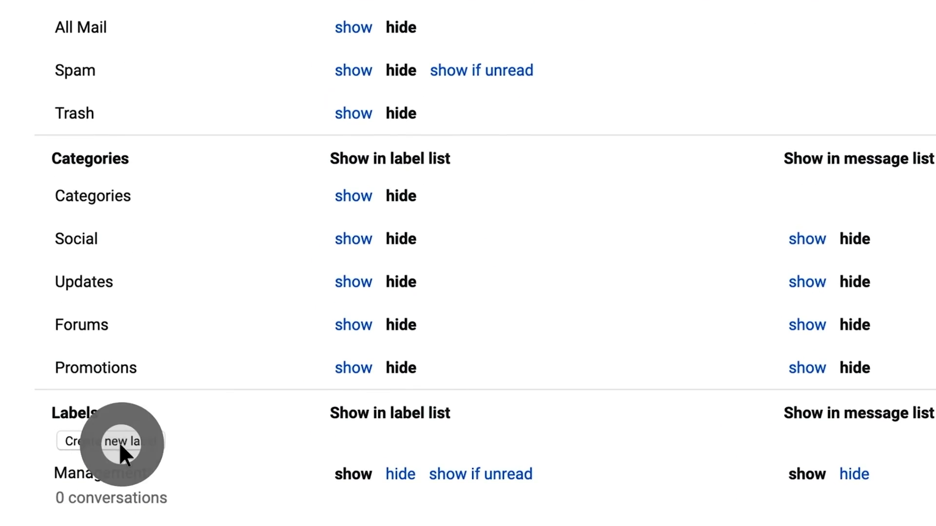
click(211, 232)
text(Management)
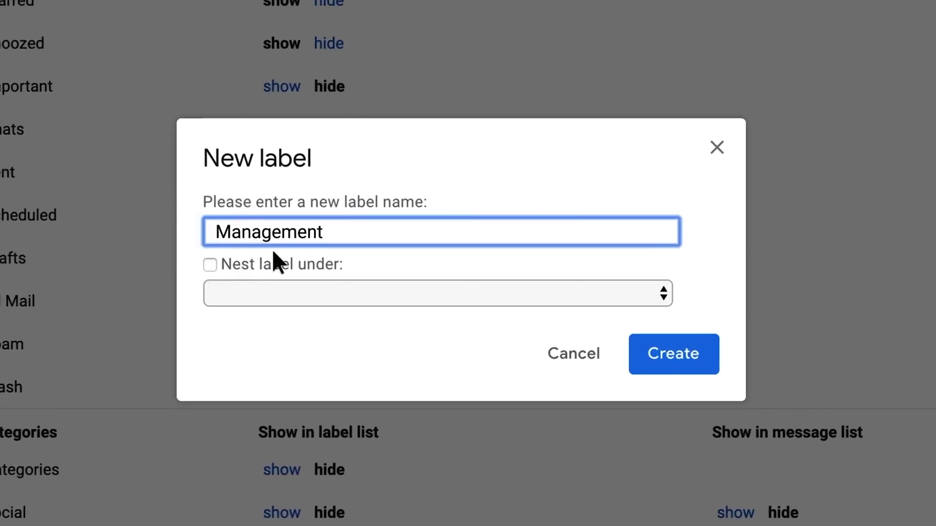
click(674, 358)
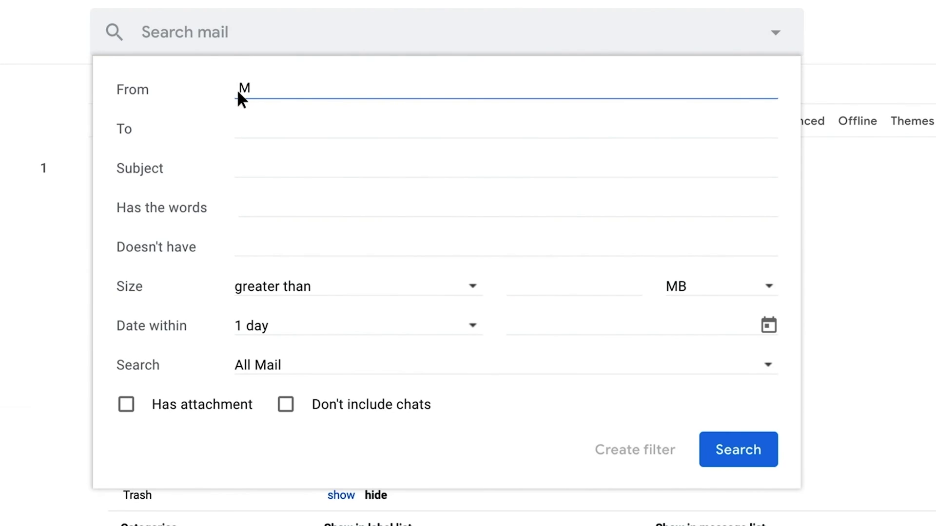
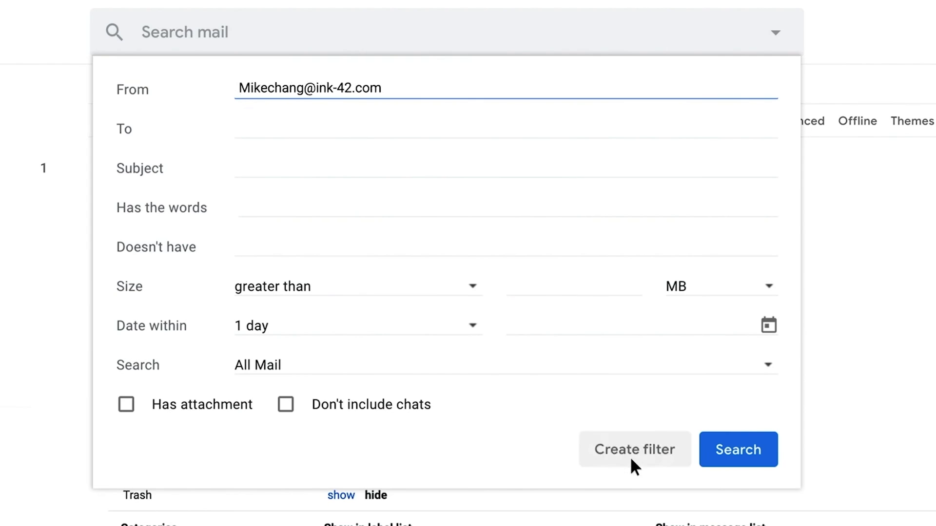
Step: Filter the sender's mail into the Management label and give that label a colour
click(629, 456)
click(126, 239)
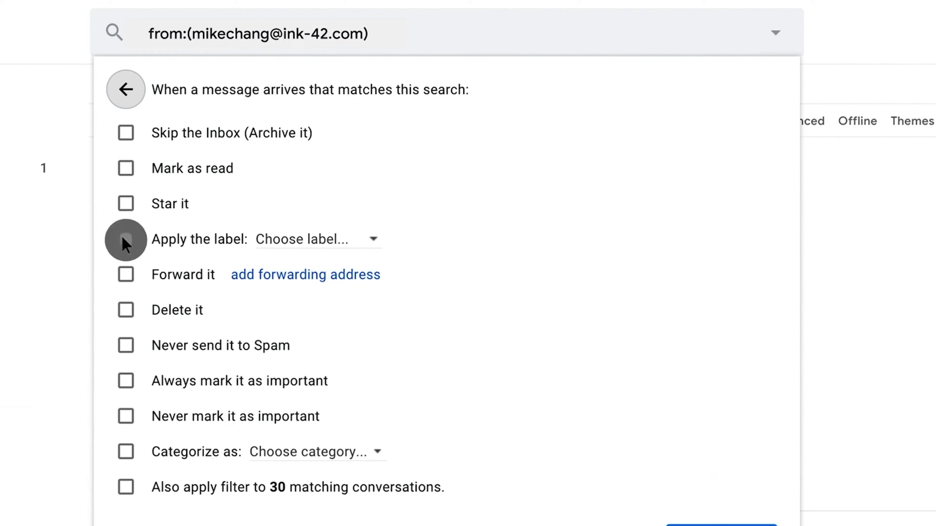
click(373, 239)
click(399, 324)
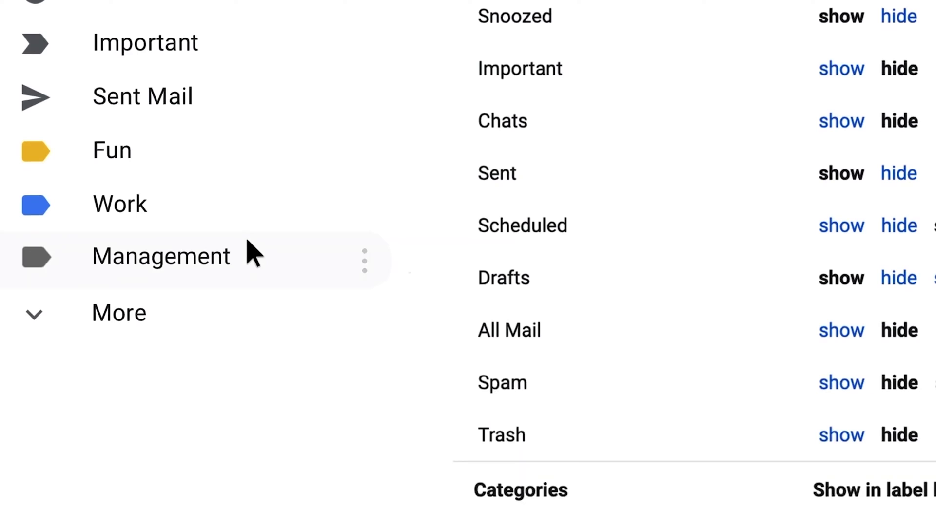
click(367, 266)
click(490, 63)
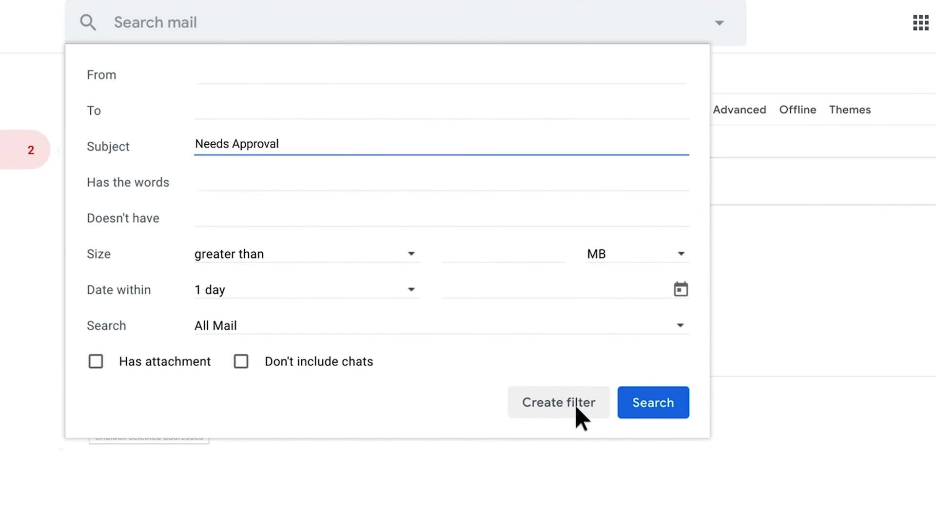
Step: Create a 'Needs Approval' subject filter applying the Approvals label, then view Approvals messages
click(576, 408)
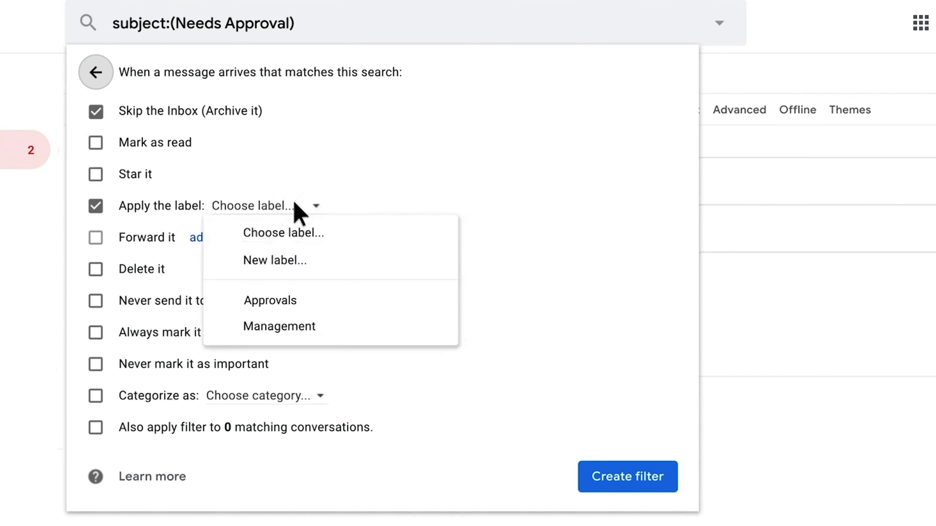
click(318, 301)
click(652, 481)
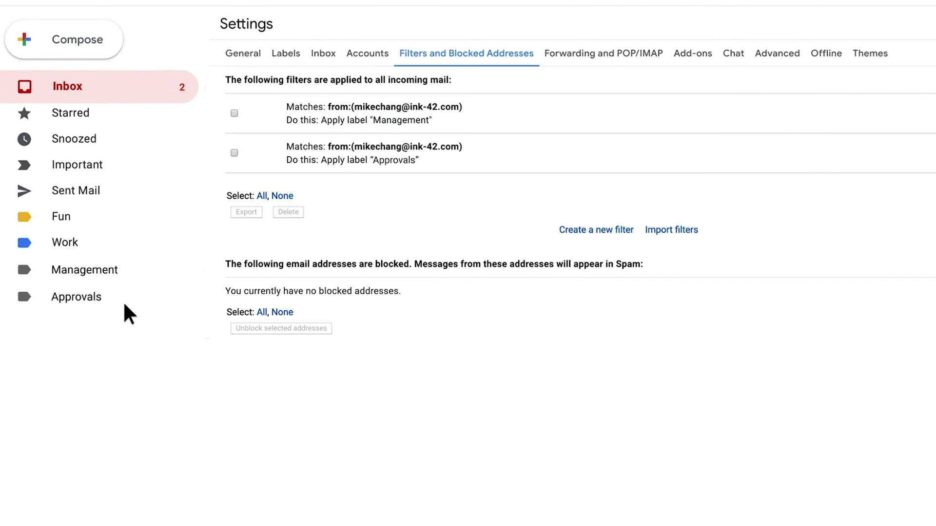
click(74, 297)
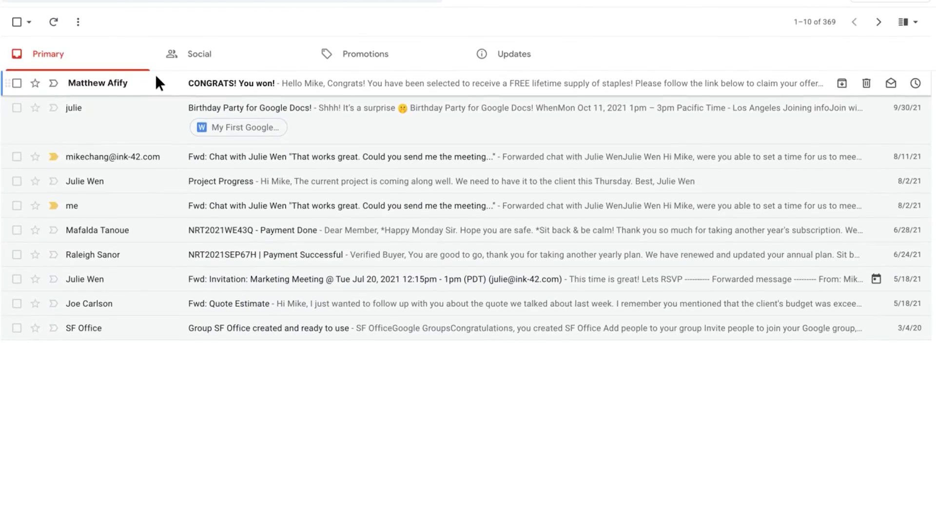
Step: Open the 'CONGRATS! You won!' email and choose Block sender from its More menu
click(156, 78)
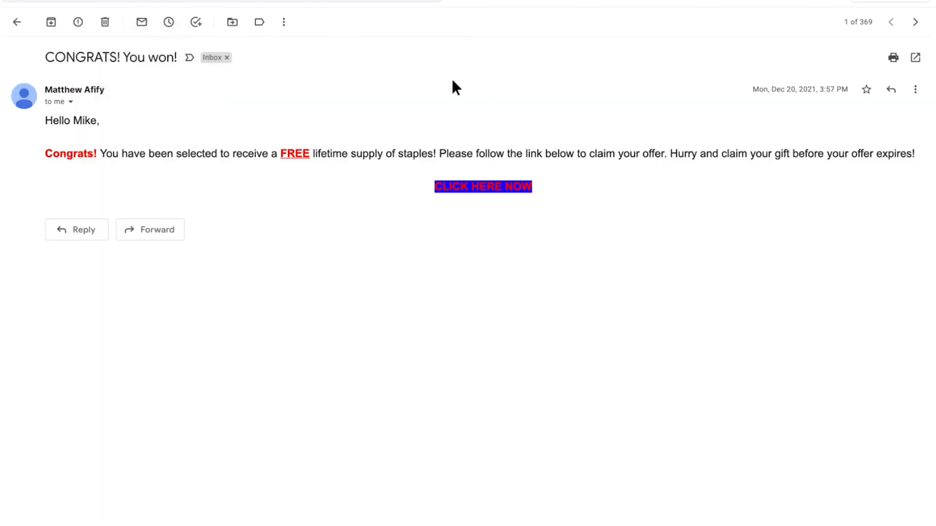
click(913, 89)
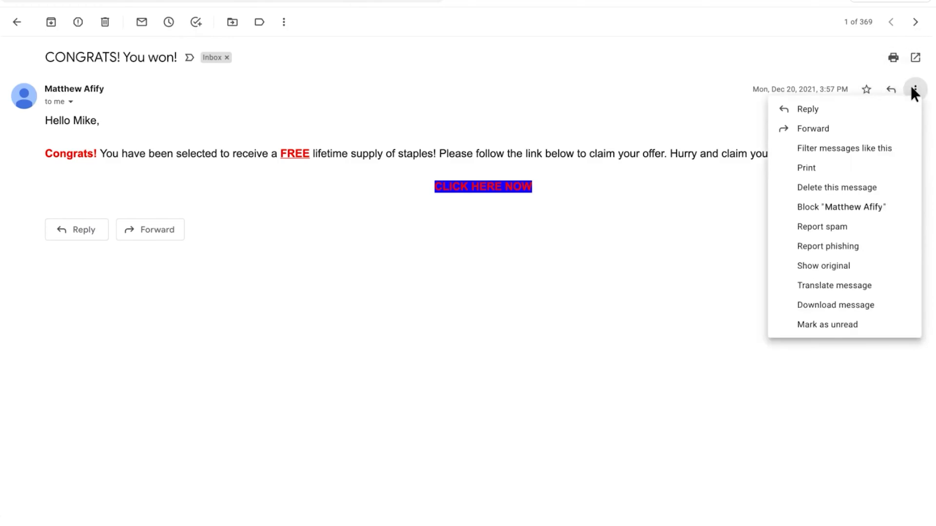
click(851, 202)
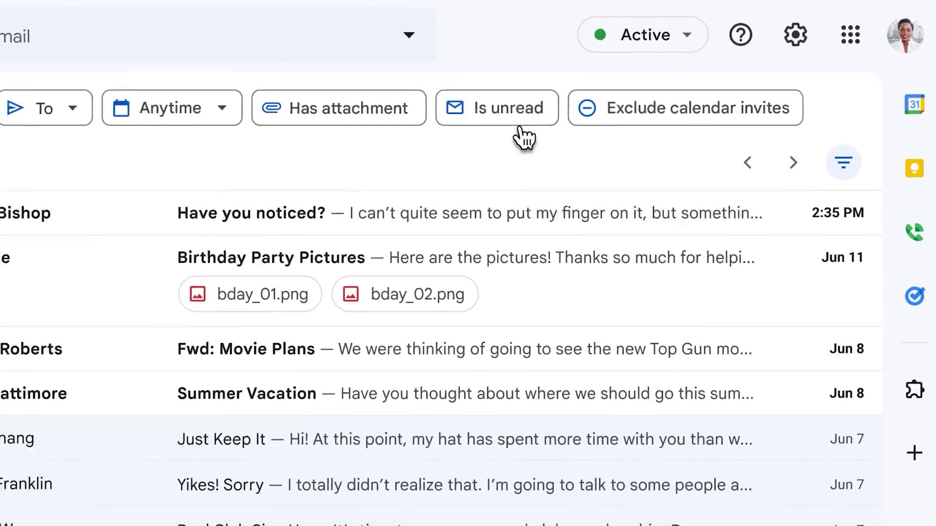
Step: Narrow the inbox to unread messages that have image attachments
click(519, 124)
click(355, 117)
click(534, 117)
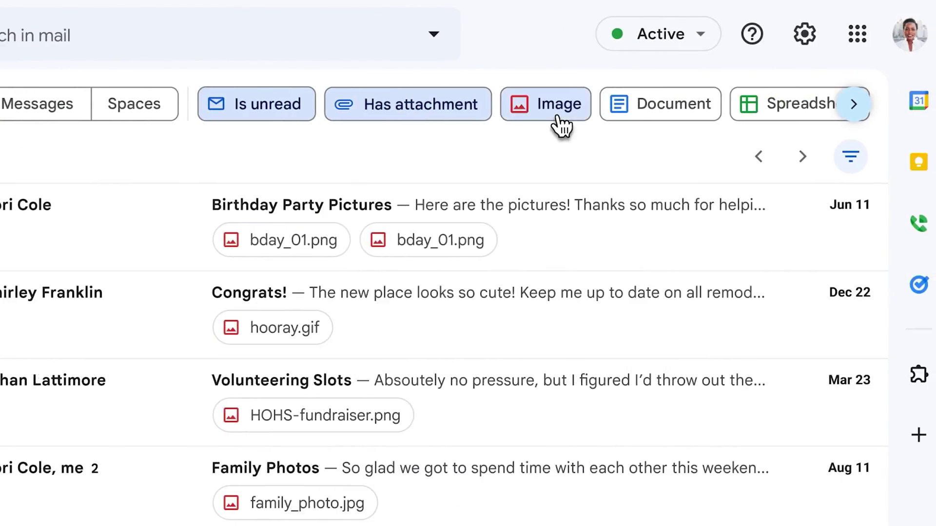
Step: Return to the inbox, search for Pottery, and open the advanced search options
click(115, 29)
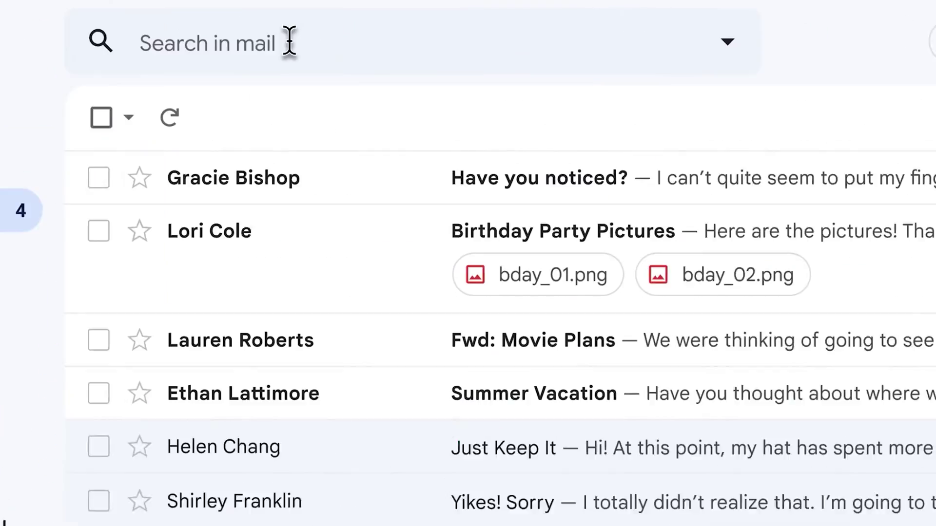
click(289, 41)
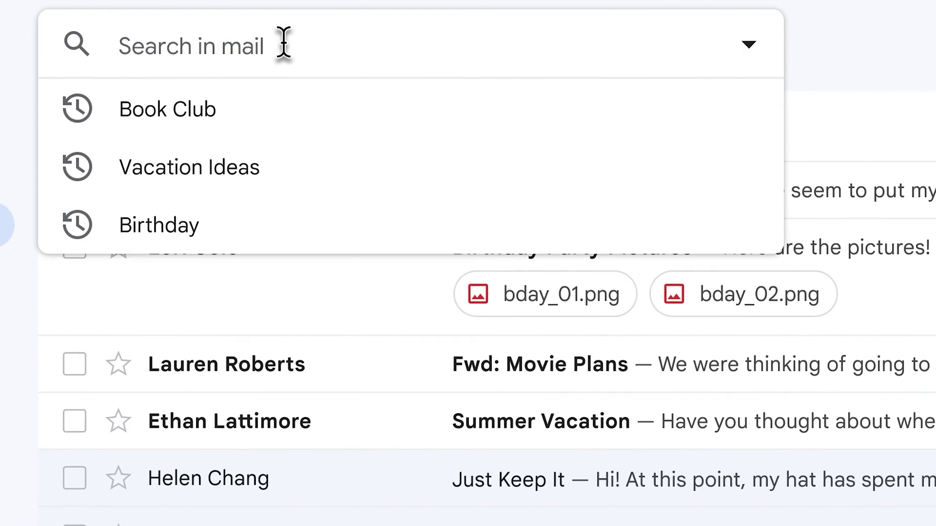
text(P)
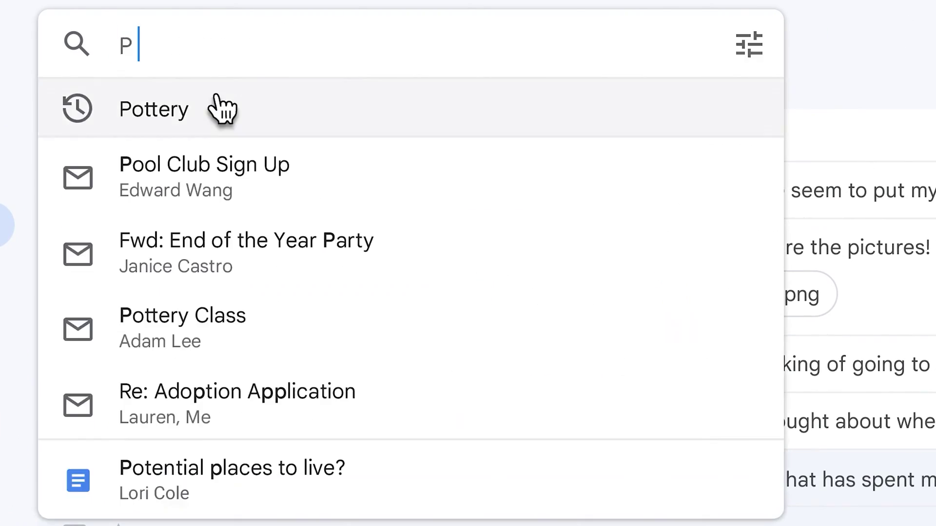
click(209, 118)
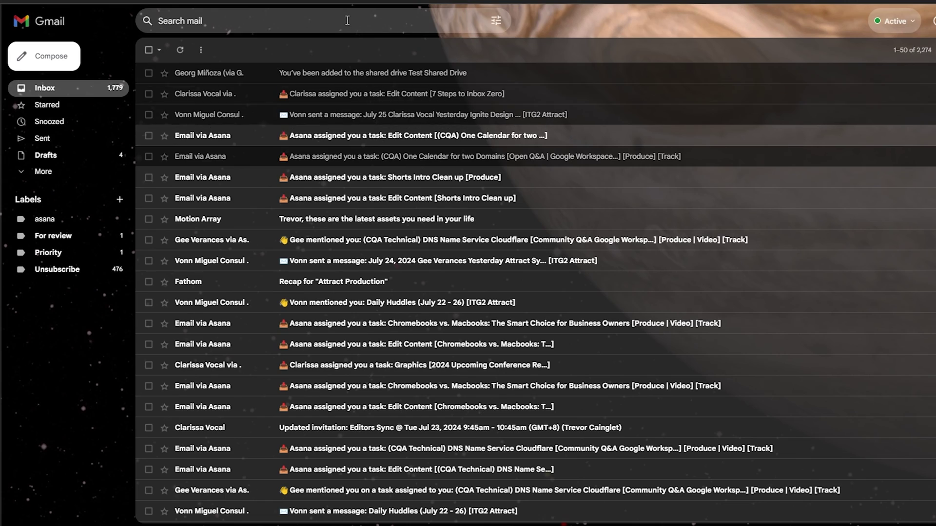
click(341, 21)
click(495, 21)
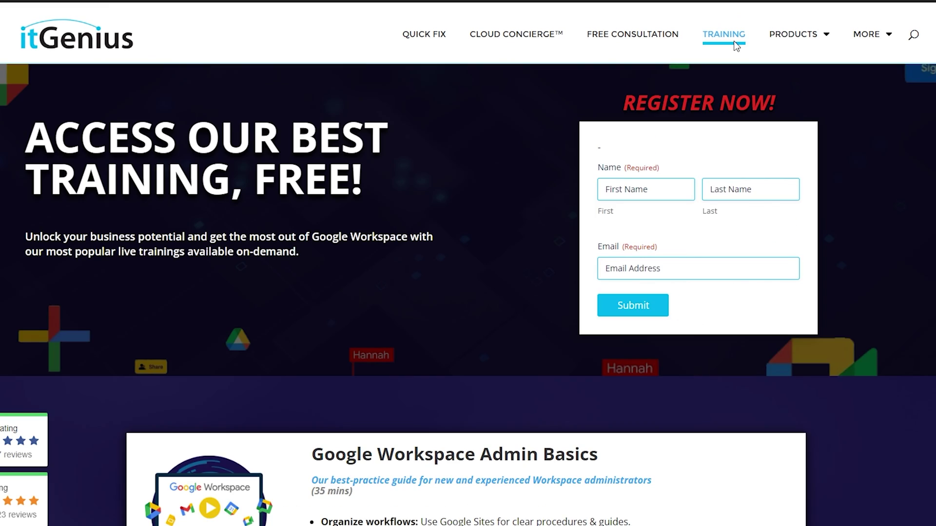
Step: Scroll the itGenius Training page down to the 7 Steps to Inbox Zero course
scroll(468, 278, down, 5)
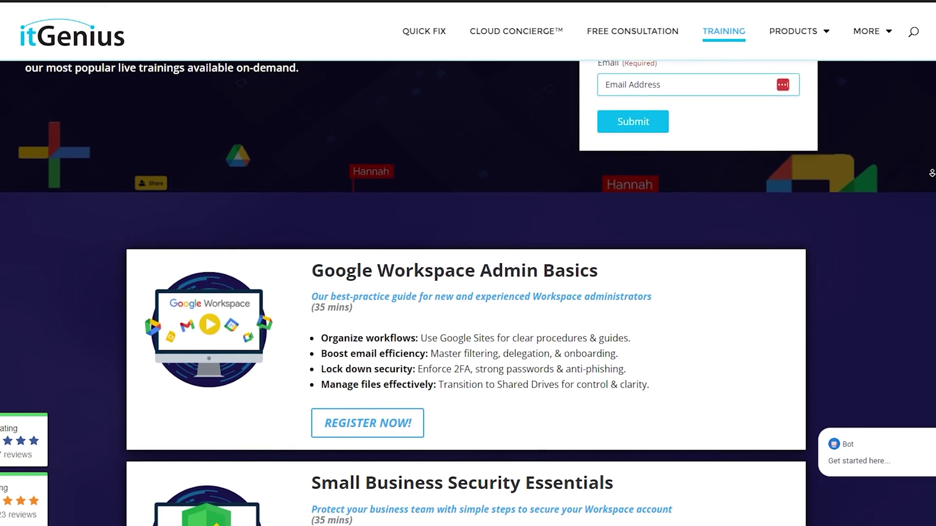
scroll(468, 278, down, 6)
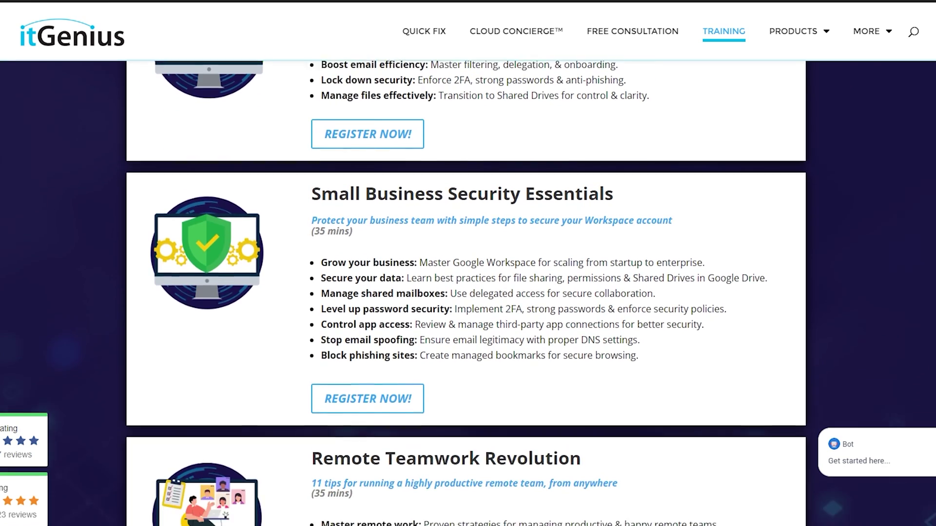
scroll(468, 278, down, 5)
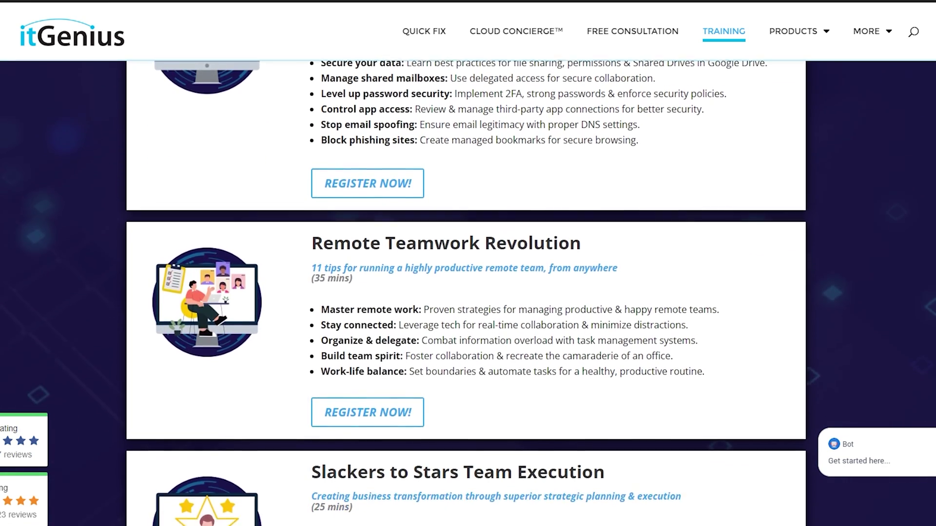
scroll(468, 278, down, 5)
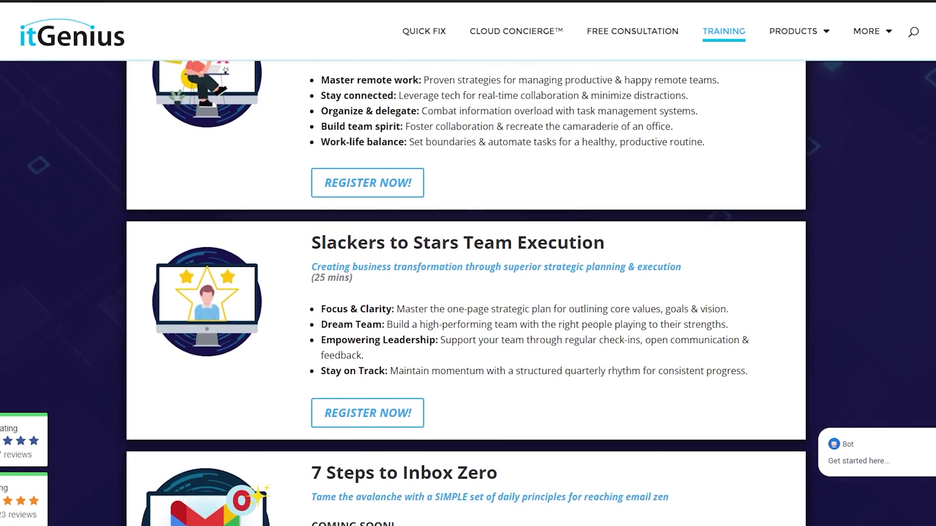
scroll(593, 199, down, 3)
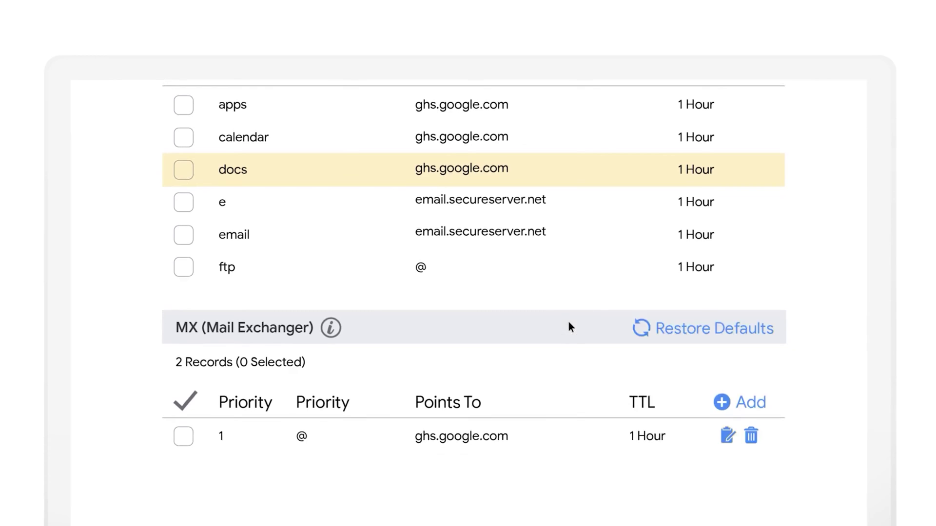
Step: Edit the MX record so it points to ASPMX.L.GOOGLE instead of ghs.google.com
click(725, 435)
triple_click(332, 309)
text(ASPMX.L.GOOGLE)
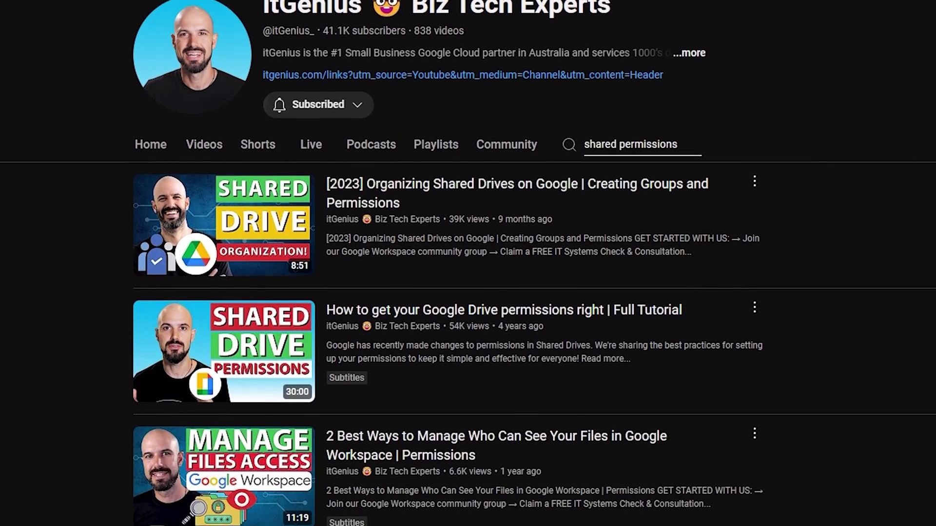
Step: Scroll the itGenius 'shared permissions' results down to the file-sharing security video
scroll(468, 292, down, 2)
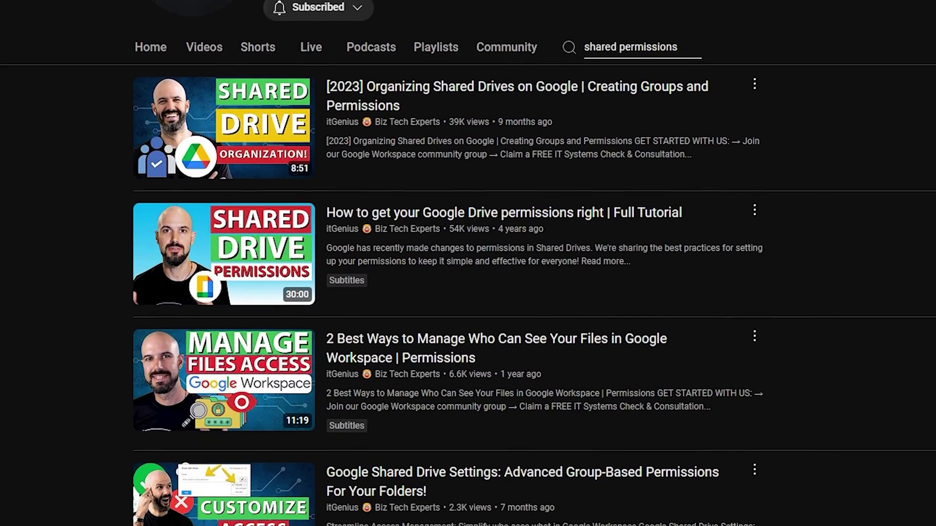
scroll(467, 292, down, 2)
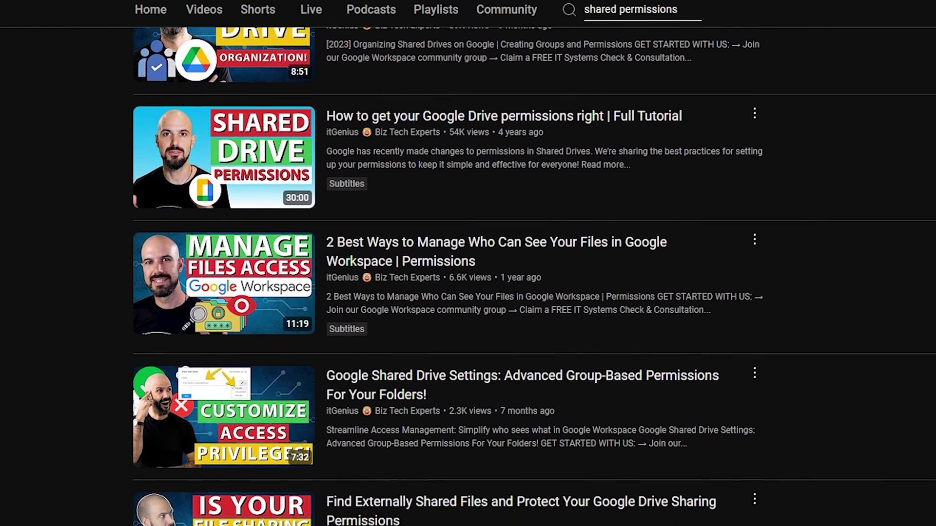
scroll(468, 292, down, 2)
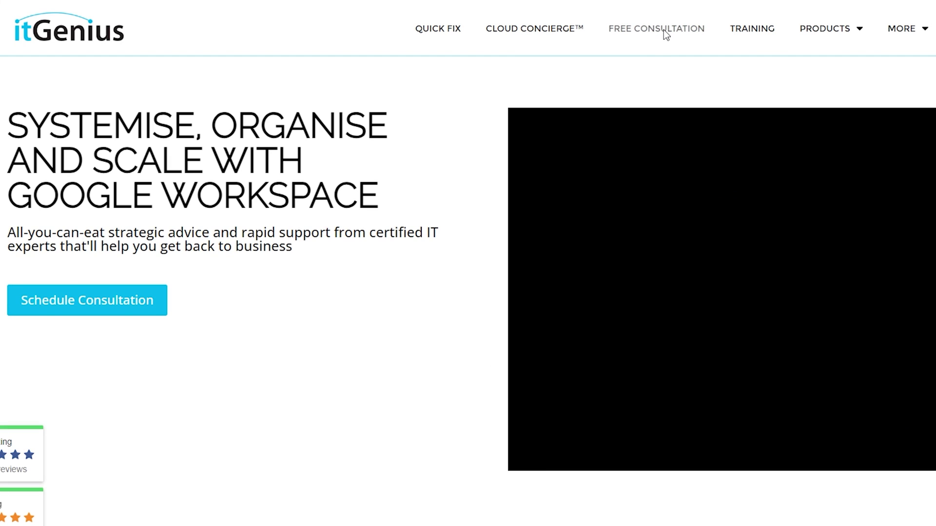
Step: Go to the FREE CONSULTATION page and scroll down to the Start | Consultation form
click(663, 30)
scroll(471, 307, down, 2)
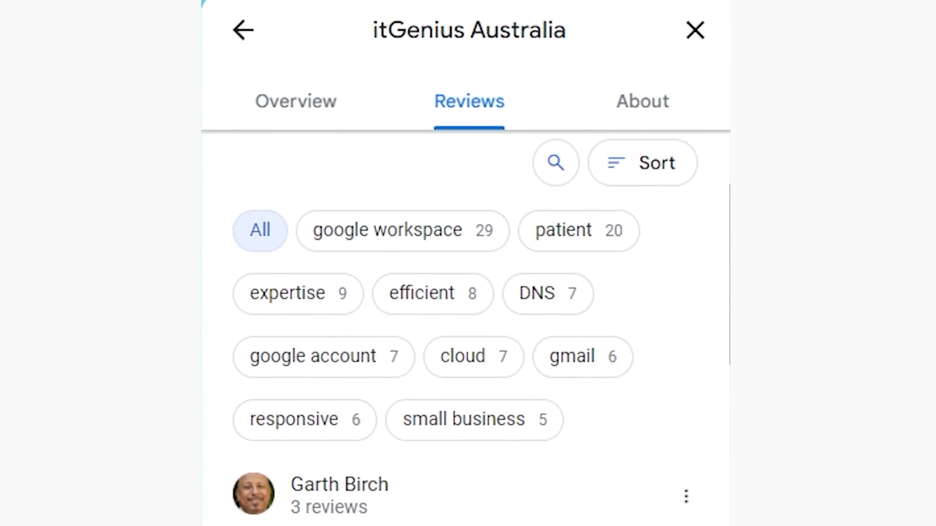
scroll(466, 327, down, 2)
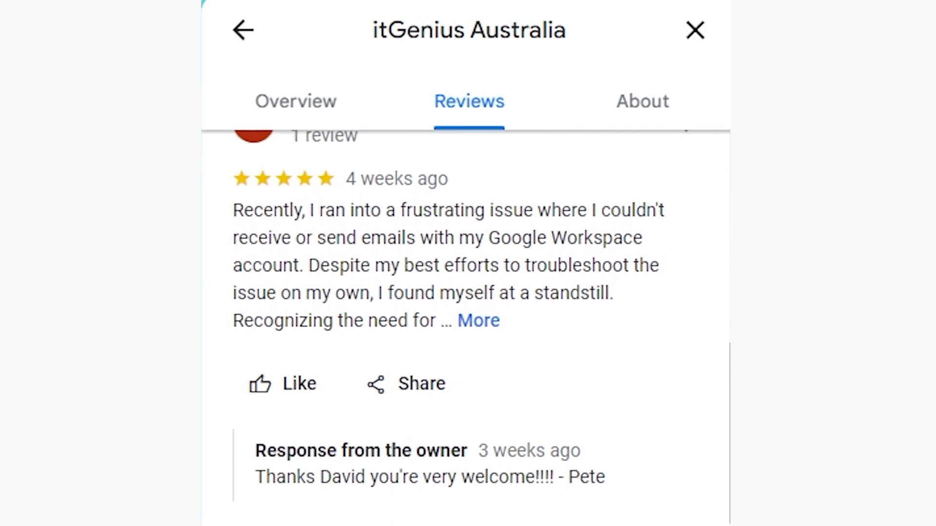
Step: Scroll itGenius Australia's reviews down to a five-star review from two weeks ago
scroll(465, 326, down, 7)
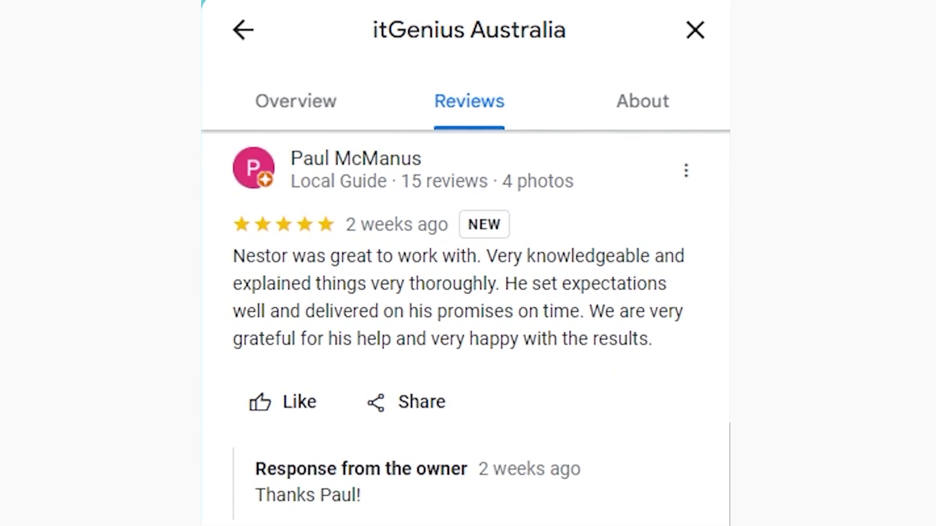